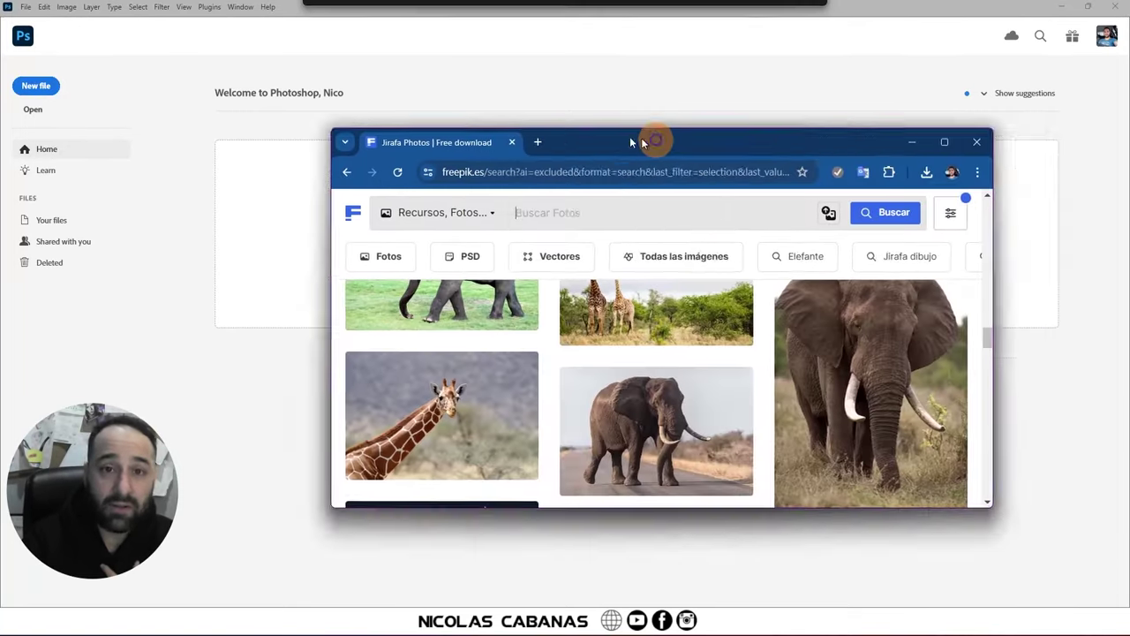
Step: Move the browser over Photoshop and maximize it to full screen
left_click_drag(629, 136, 519, 100)
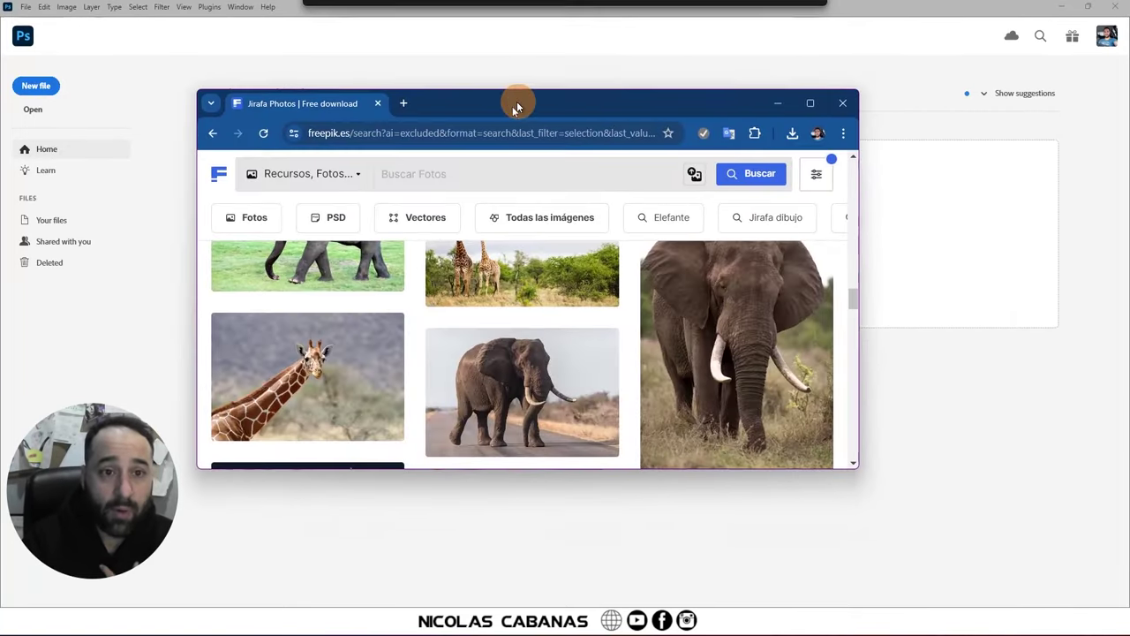
scroll(268, 340, "down", 3)
scroll(268, 340, "down", 3)
scroll(290, 341, "down", 3)
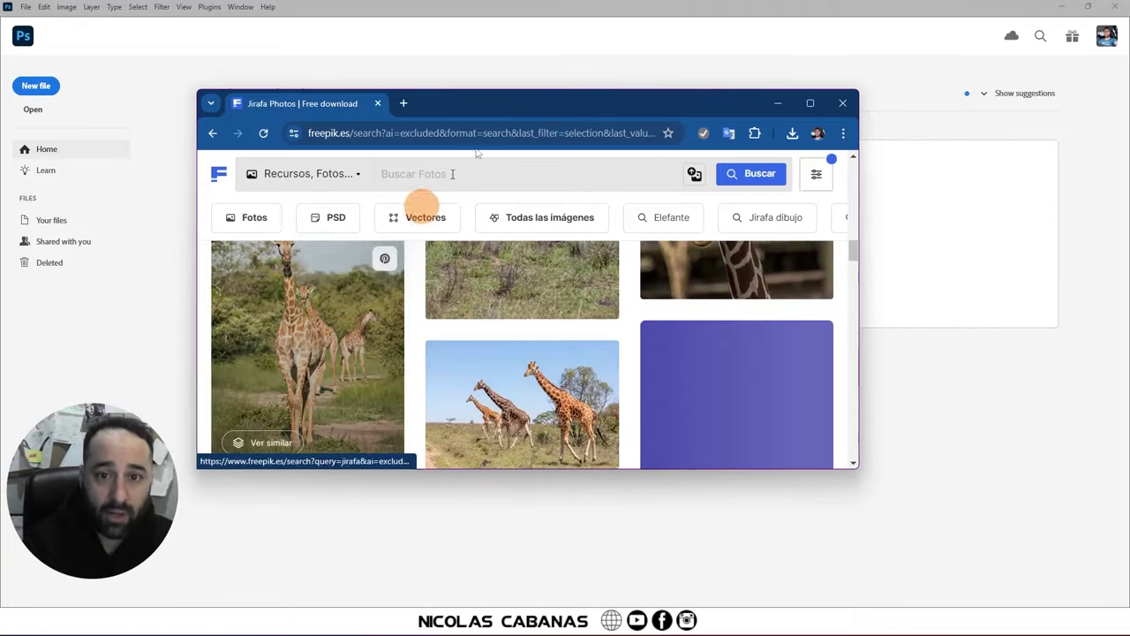
double_click(518, 101)
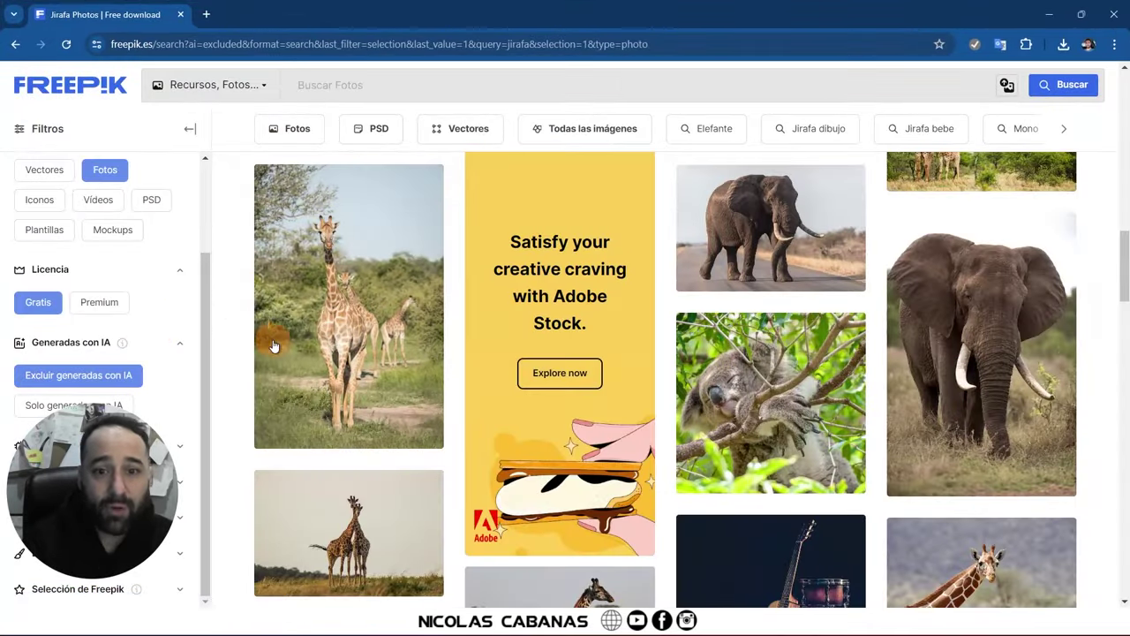
Step: Scroll the free giraffe photo results down to the large elephant photo and open its details
scroll(256, 334, "down", 5)
scroll(226, 327, "up", 5)
scroll(231, 323, "up", 5)
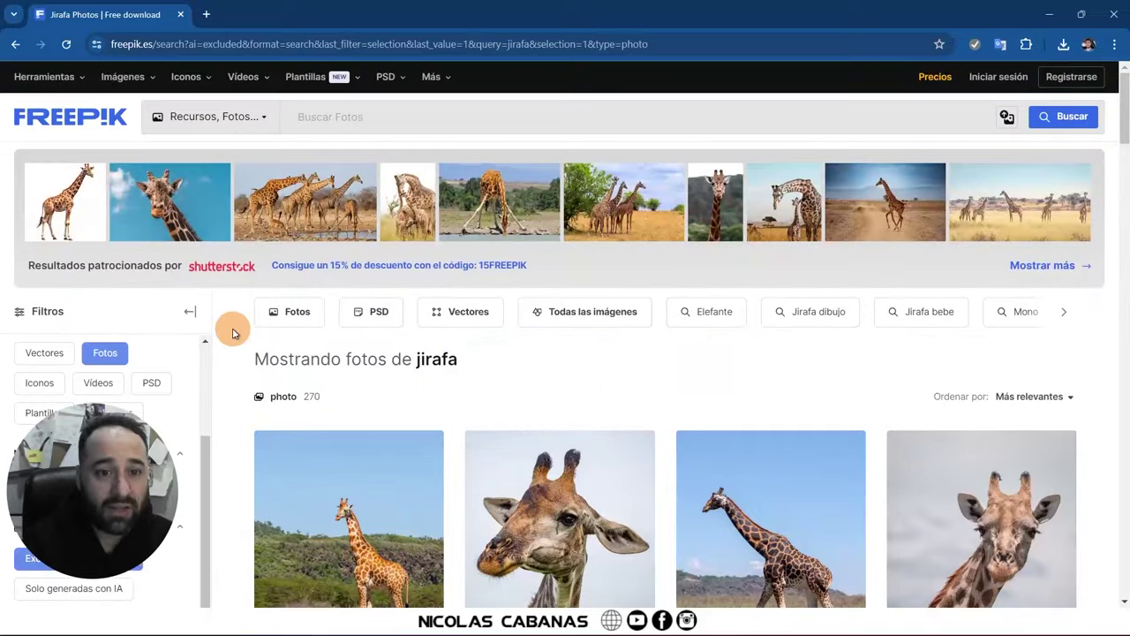
scroll(115, 318, "down", 1)
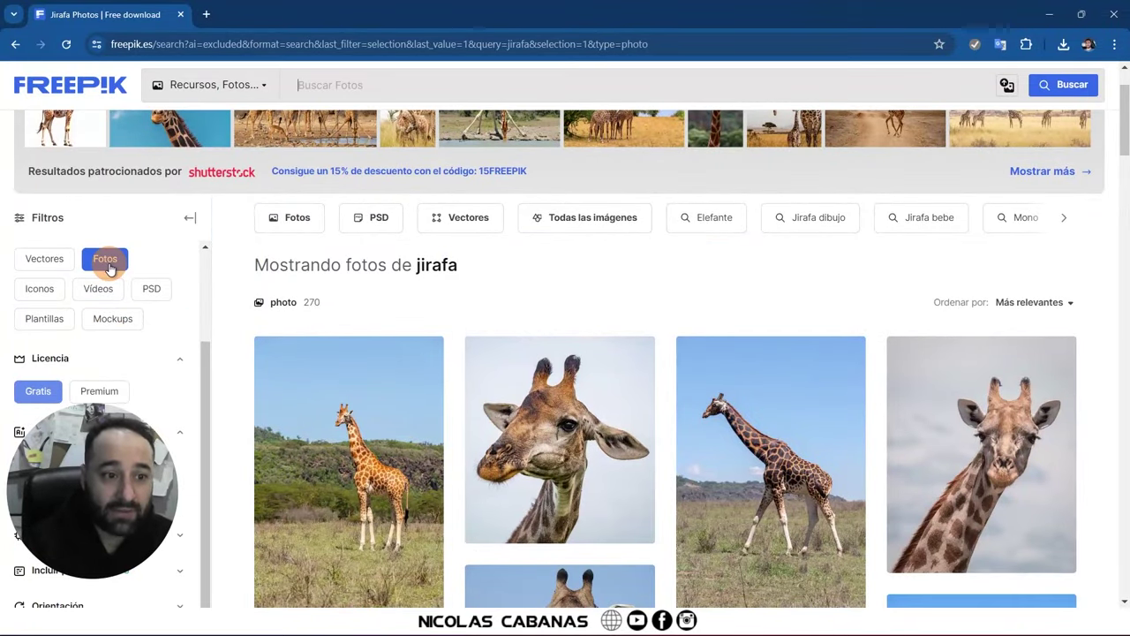
scroll(97, 295, "down", 1)
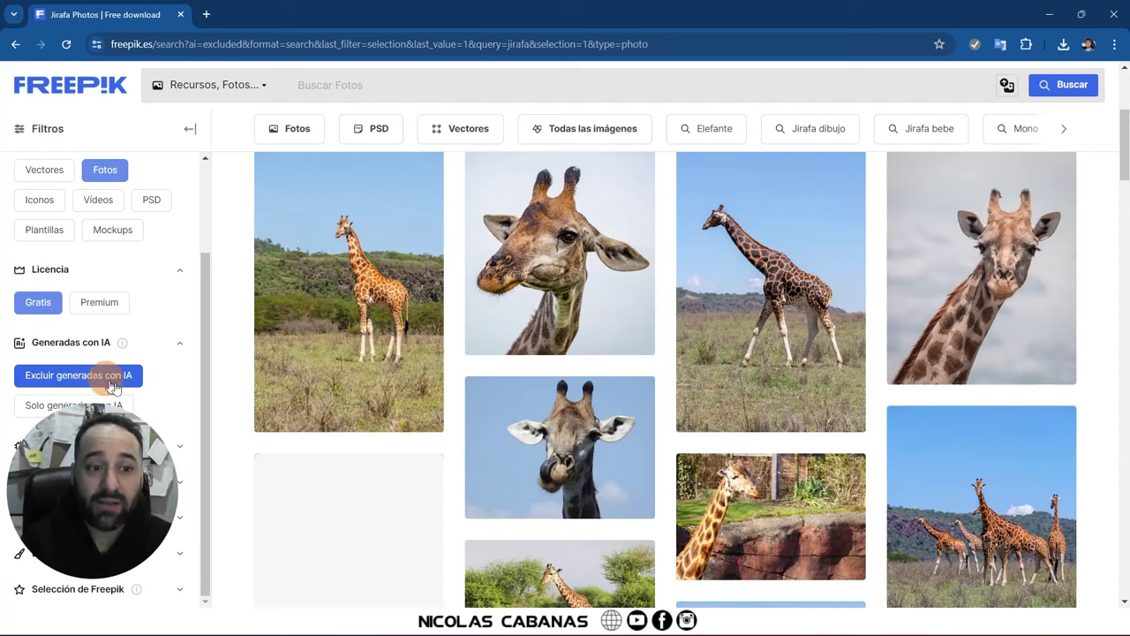
scroll(526, 263, "down", 4)
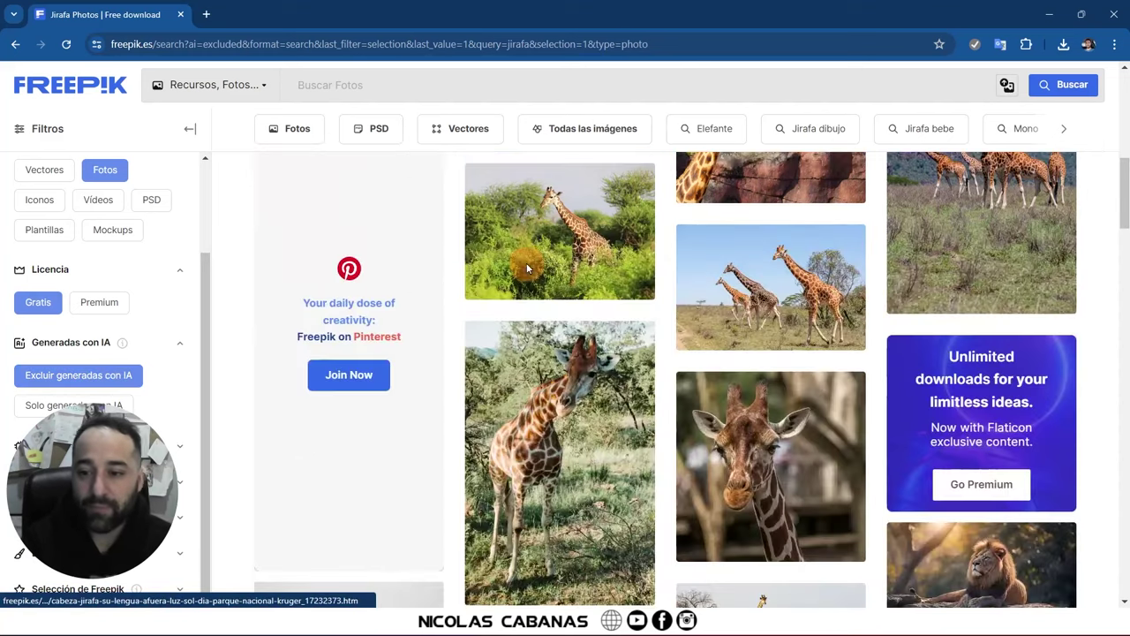
scroll(527, 268, "down", 2)
scroll(527, 268, "down", 3)
scroll(1014, 323, "down", 1)
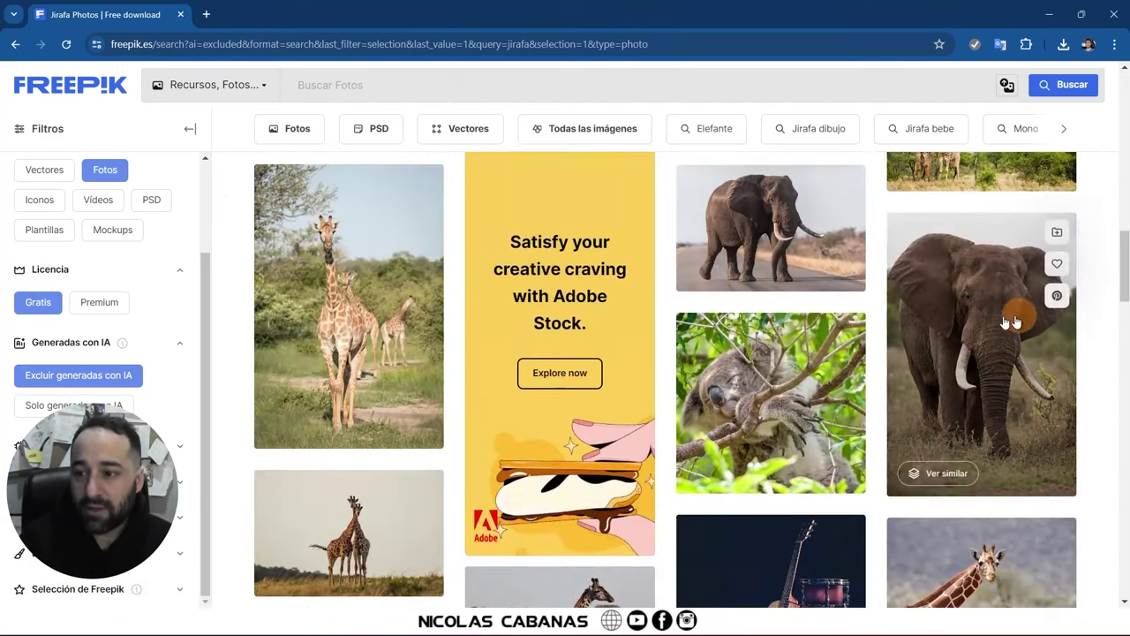
left_click(1007, 324)
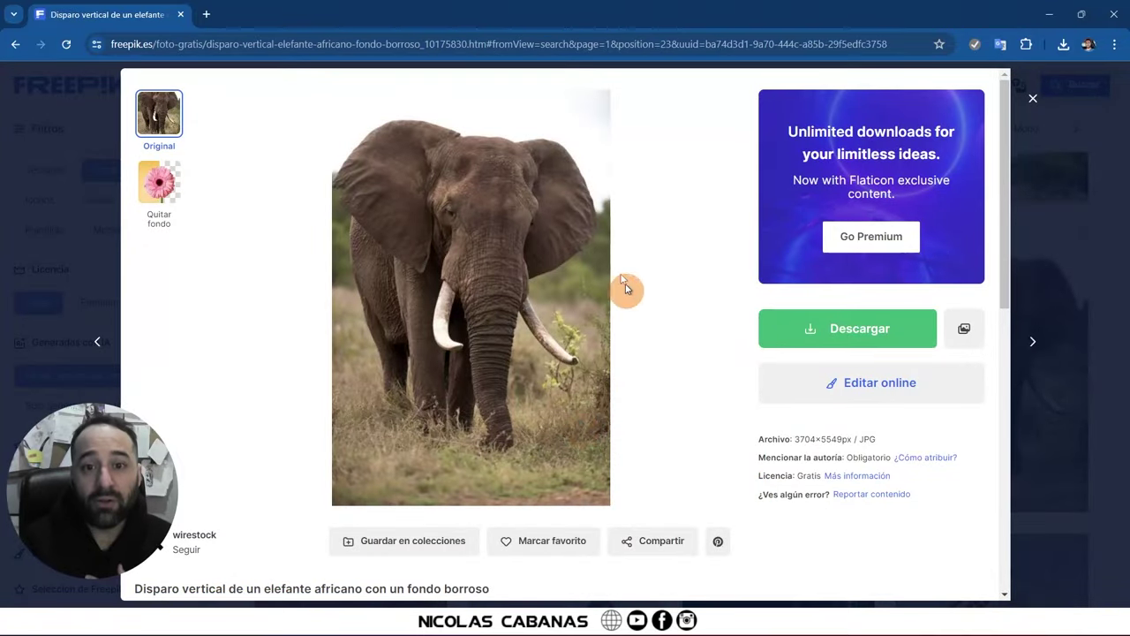
Step: Check the elephant image's context menu, then open its free download choices
right_click(428, 168)
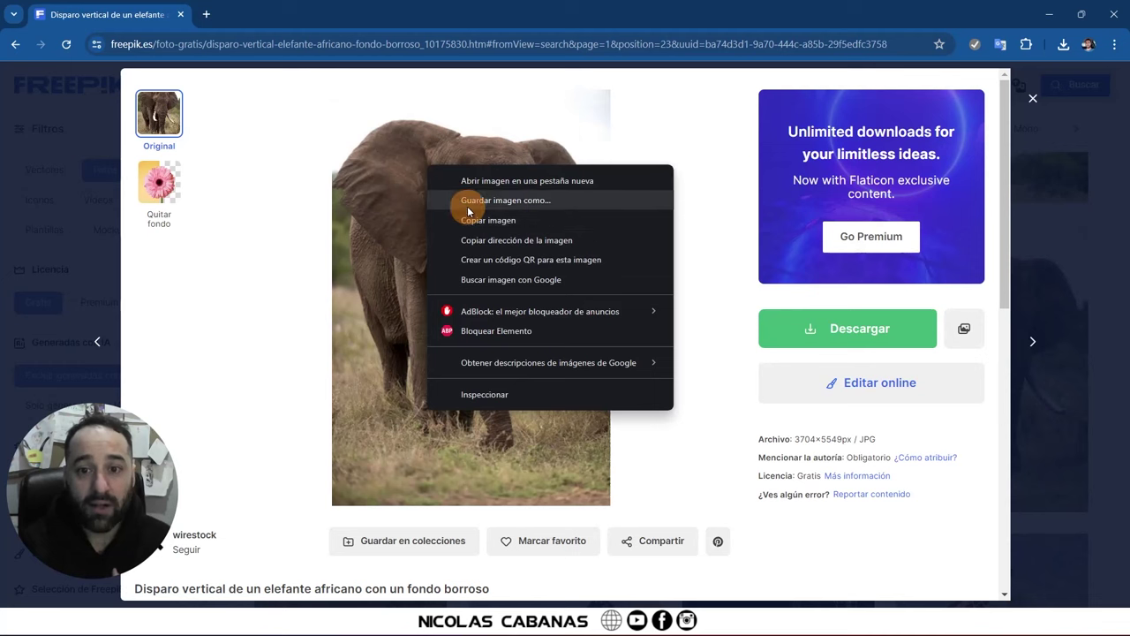
left_click(282, 238)
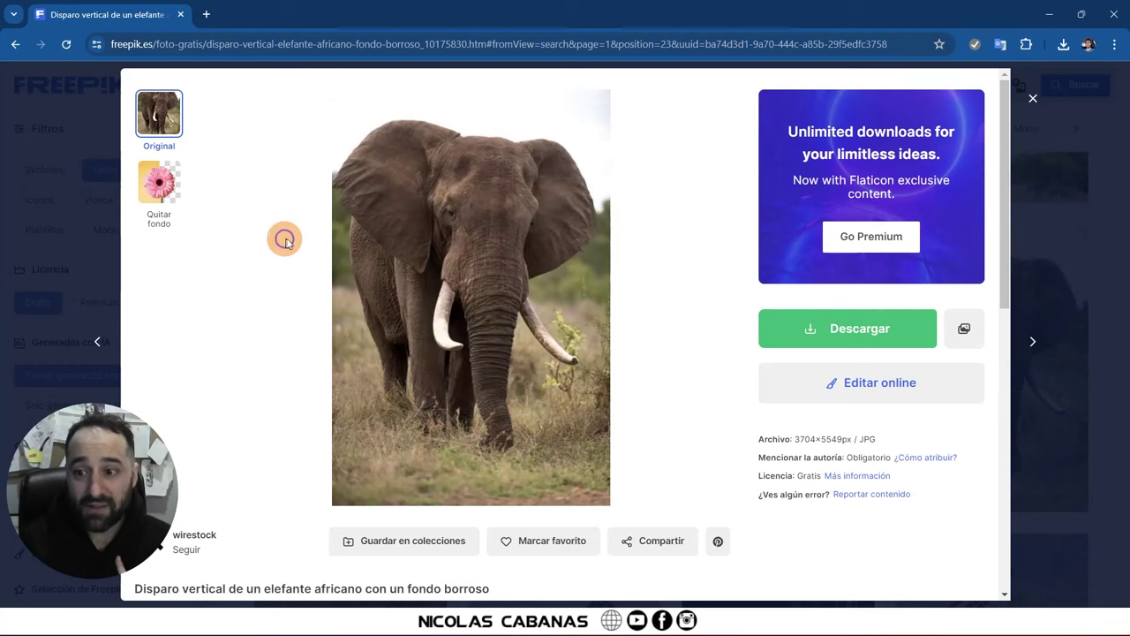
left_click(838, 331)
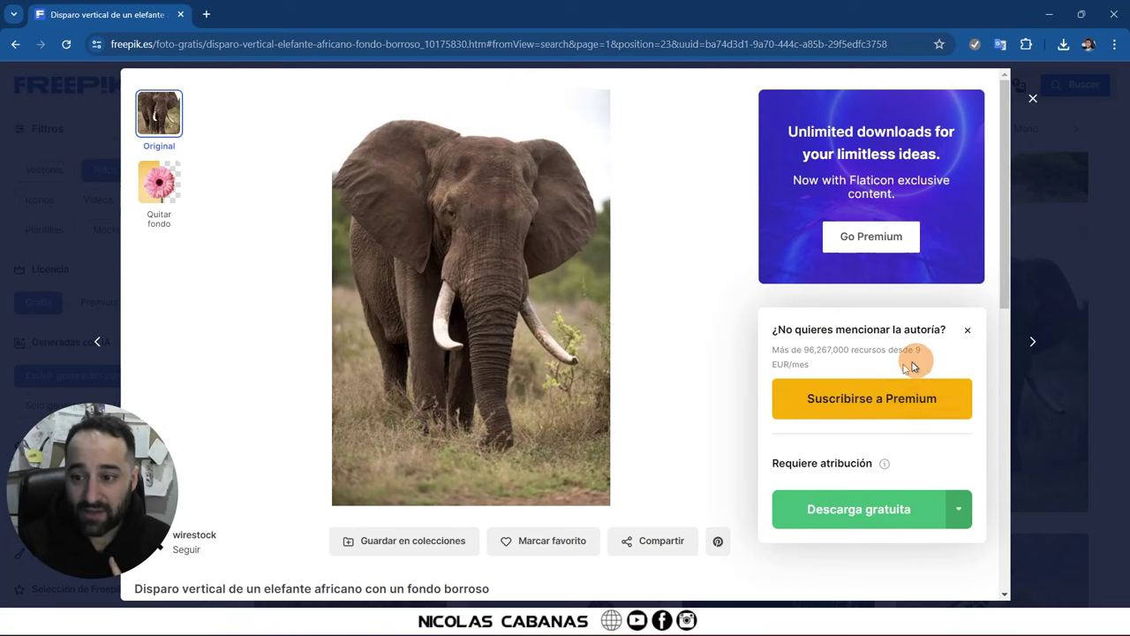
scroll(720, 376, "down", 2)
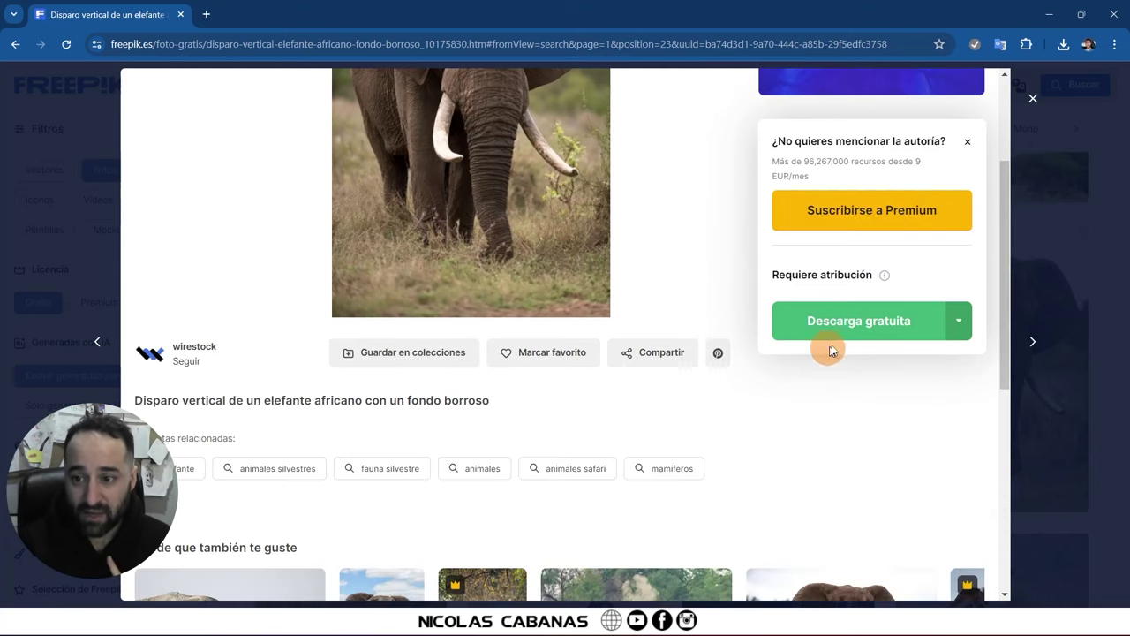
scroll(738, 328, "up", 2)
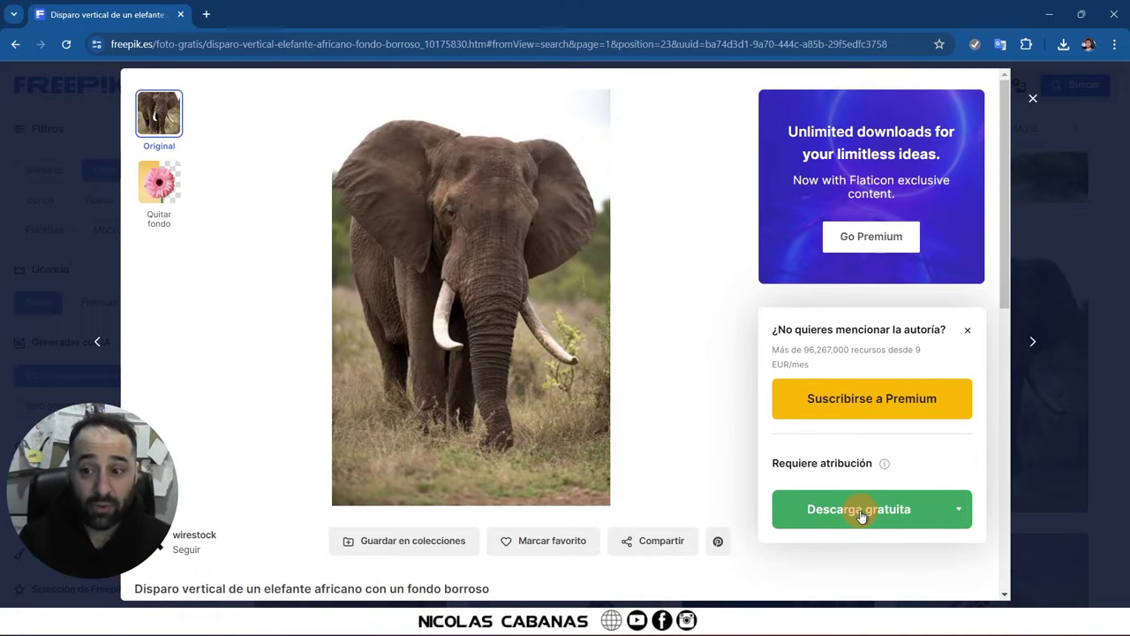
Step: List the free download sizes up to the 3704 × 5549 px original, then minimize the browser
scroll(794, 463, "down", 1)
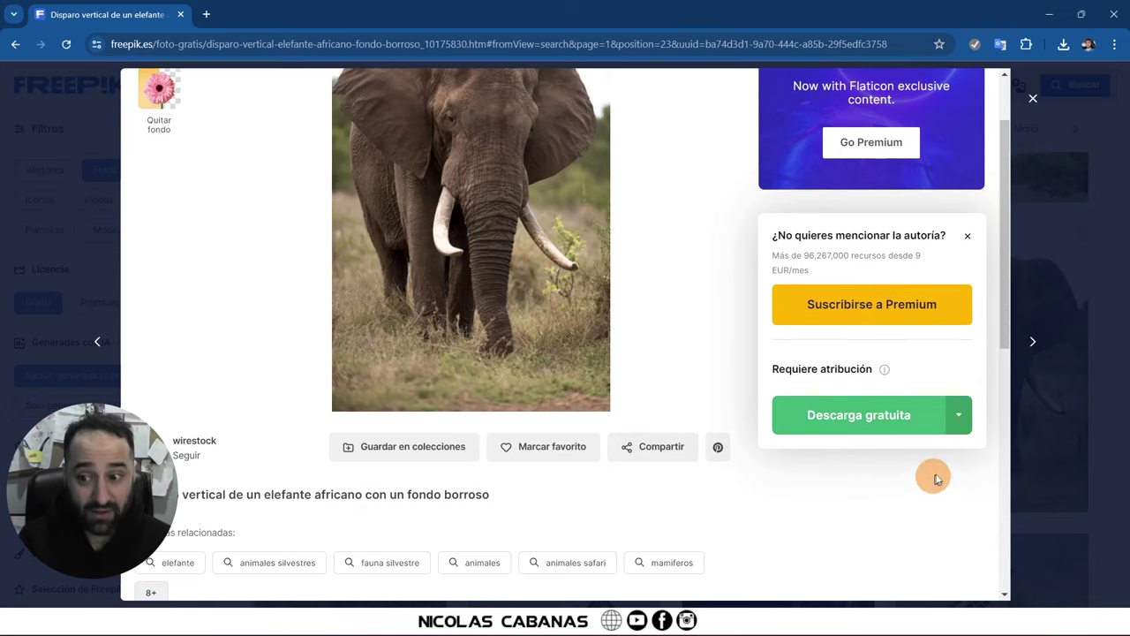
scroll(925, 476, "down", 1)
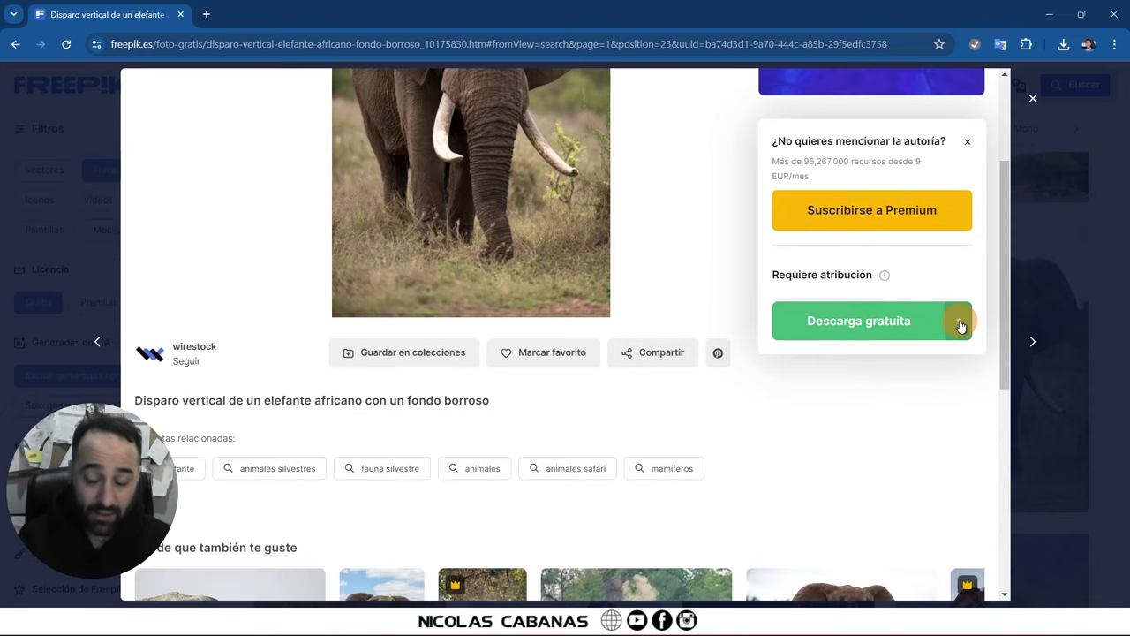
left_click(961, 325)
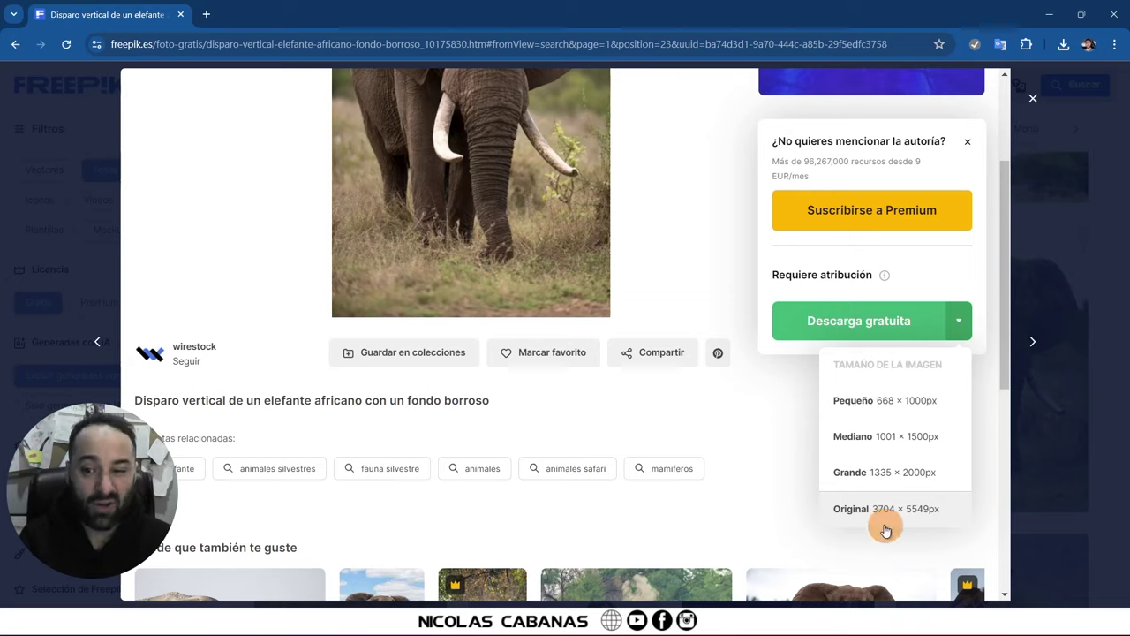
scroll(717, 502, "up", 2)
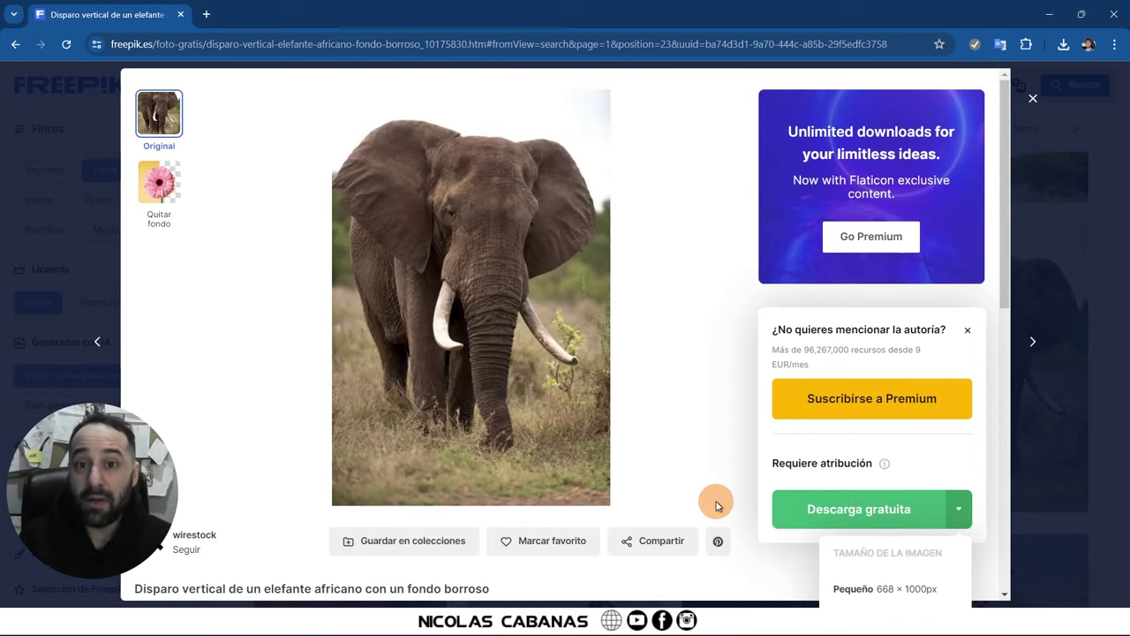
left_click(1049, 14)
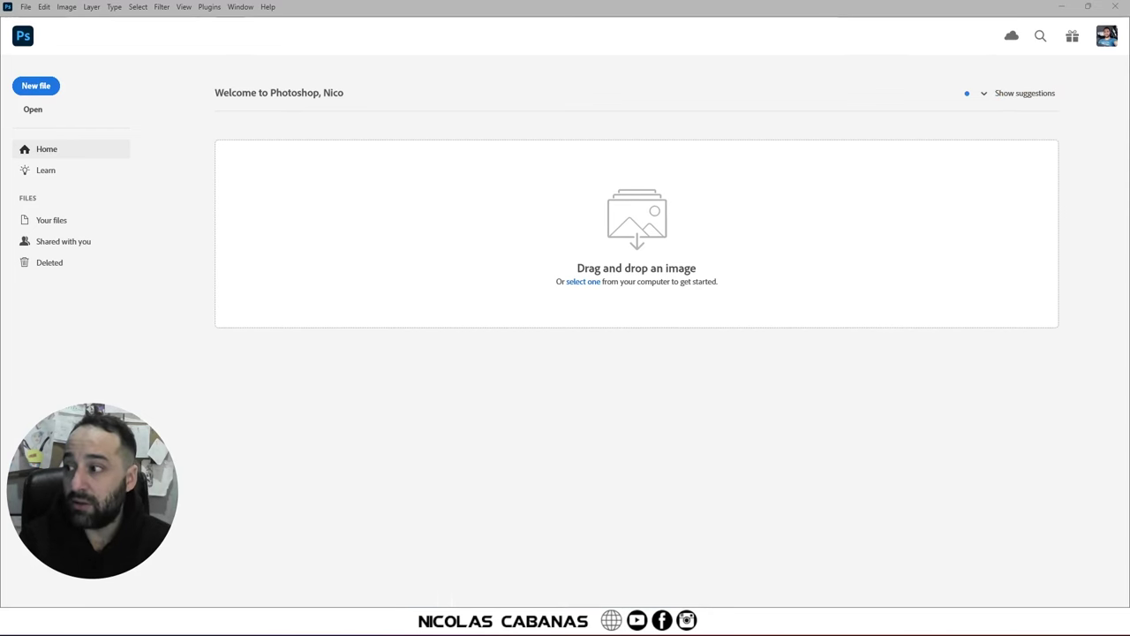
Step: Open the small elephant JPG from the desktop folder in Photoshop
key("alt+Tab")
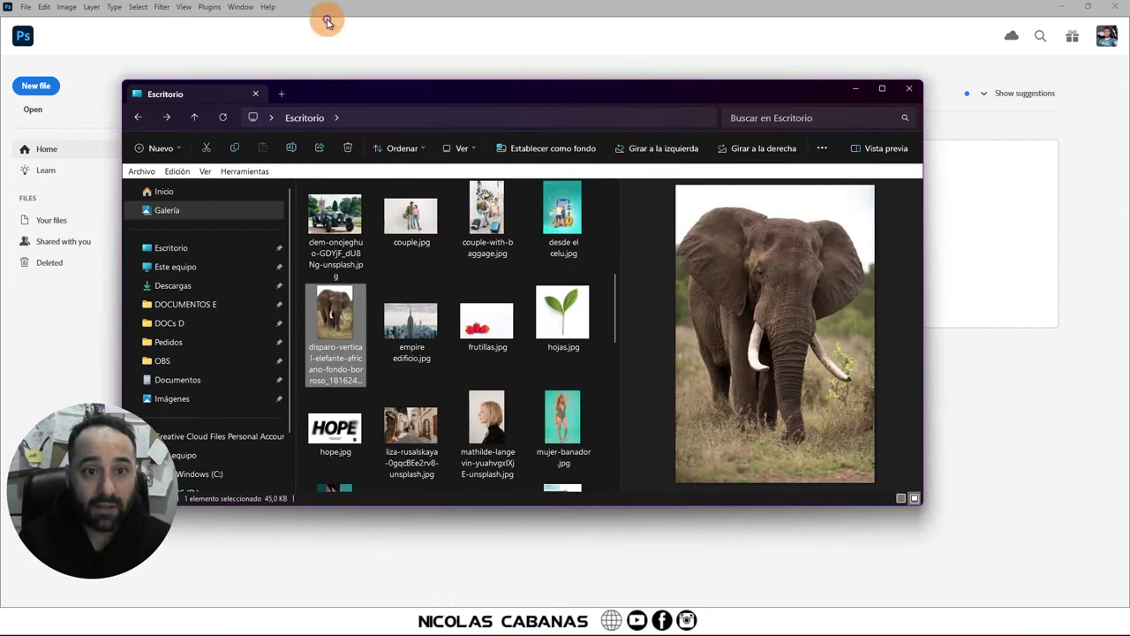
left_click_drag(334, 329, 326, 53)
left_click(457, 320)
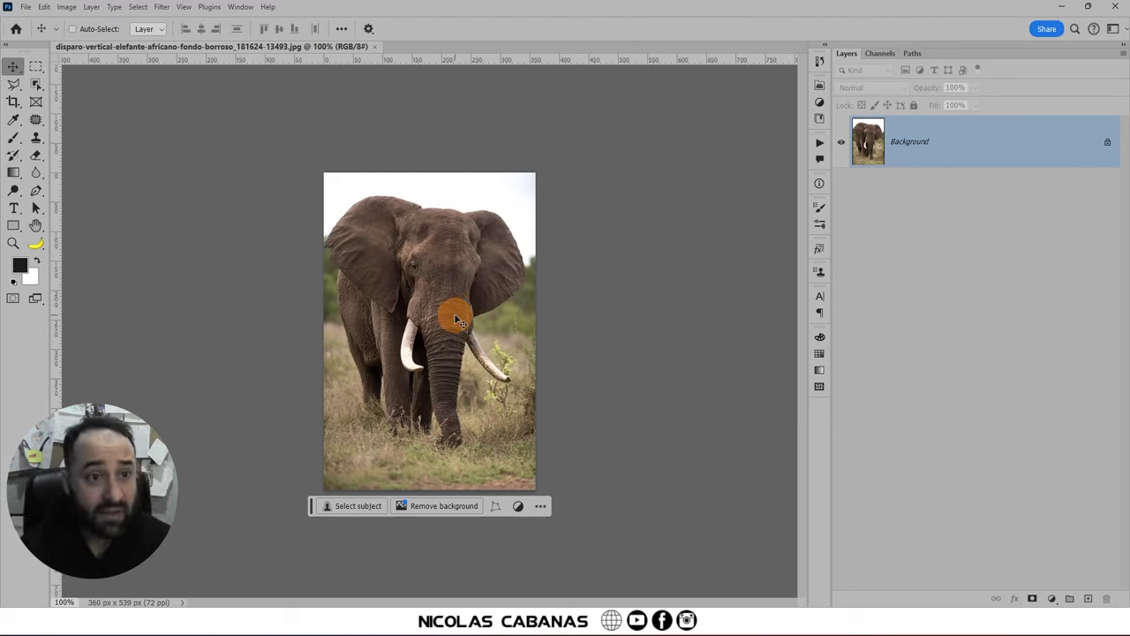
Step: Open the large vertical elephant JPG in Photoshop as a second document
left_click(517, 622)
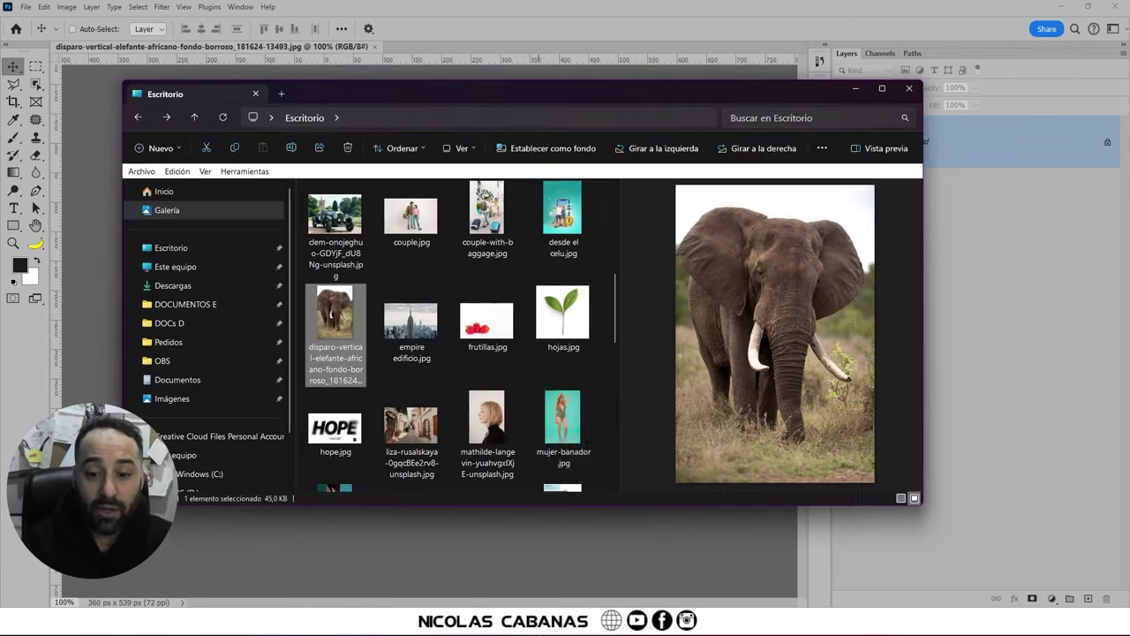
scroll(543, 408, "down", 5)
left_click(669, 30)
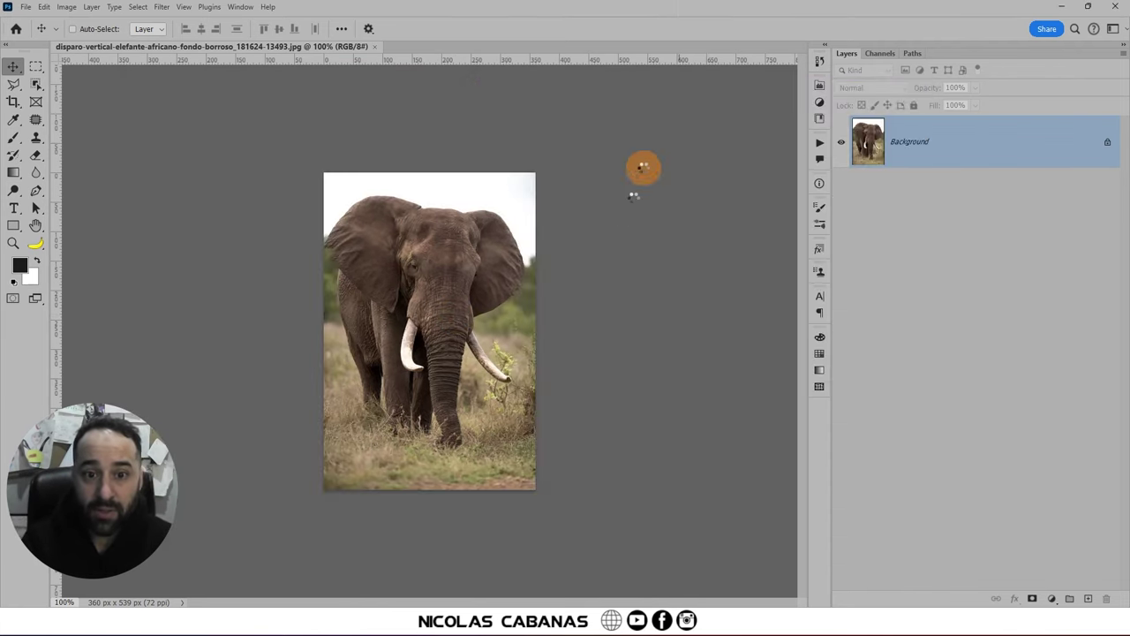
left_click_drag(642, 168, 590, 389)
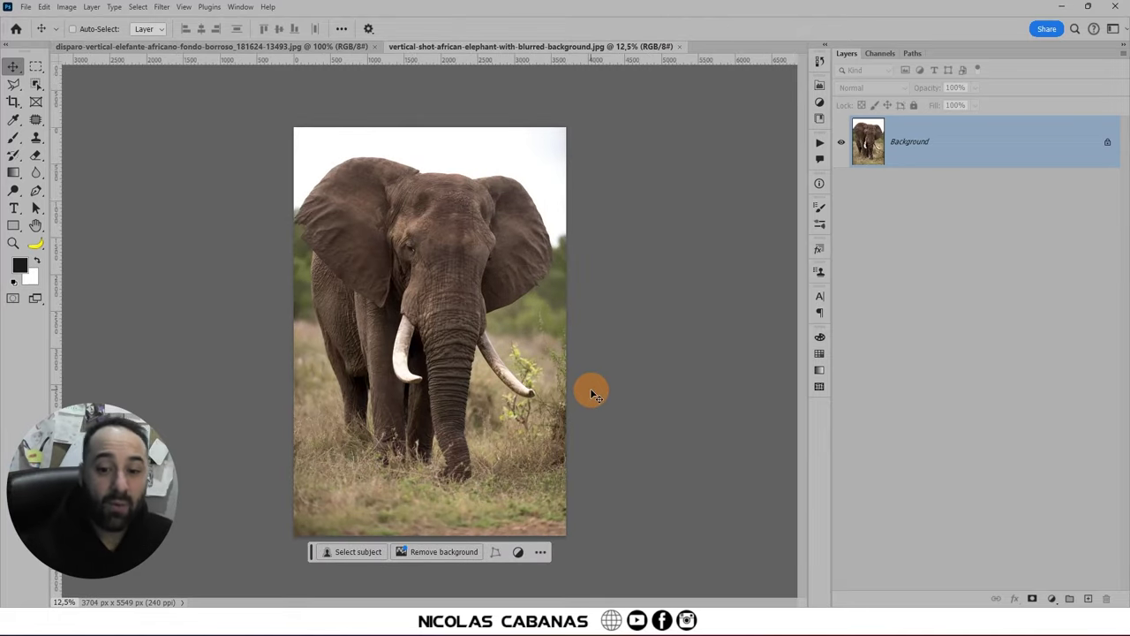
Step: Return to File Explorer and select the small elephant photo file
left_click(523, 622)
scroll(459, 335, "up", 5)
scroll(459, 336, "up", 5)
left_click(353, 375)
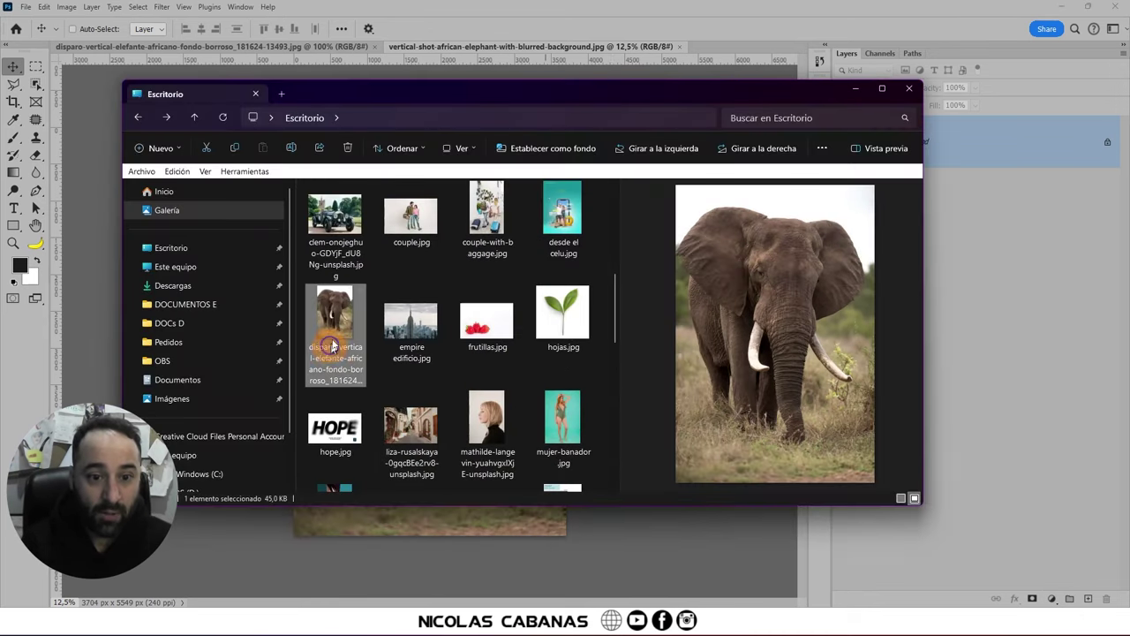
Step: Open the Properties dialogs for both the small and the large elephant files
right_click(334, 311)
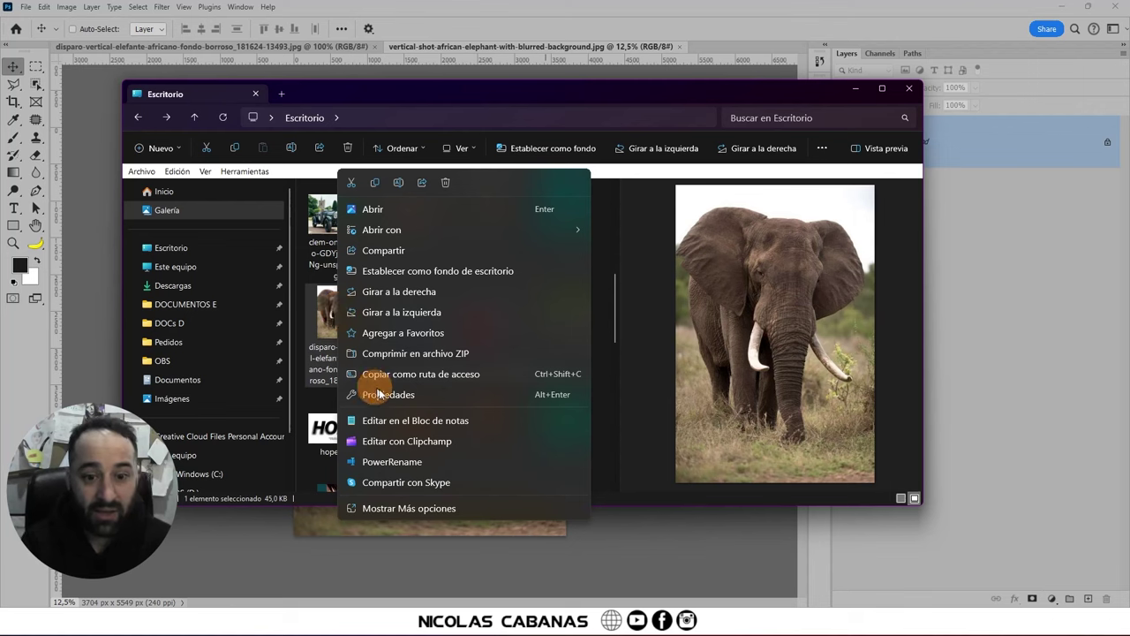
left_click(378, 394)
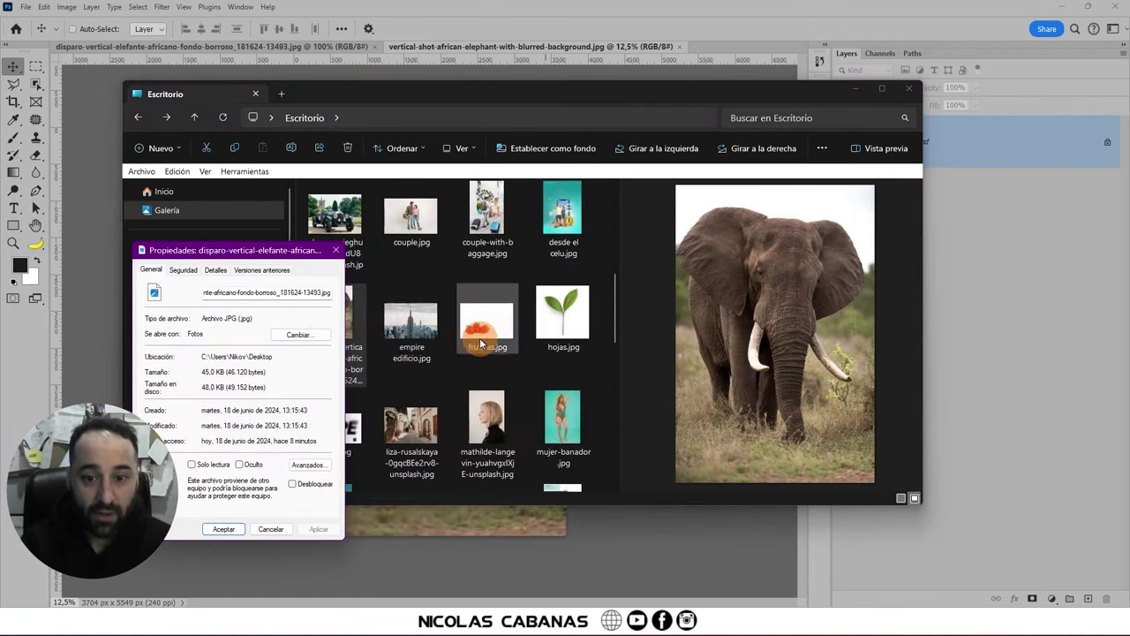
scroll(480, 337, "down", 5)
left_click(558, 414)
right_click(558, 415)
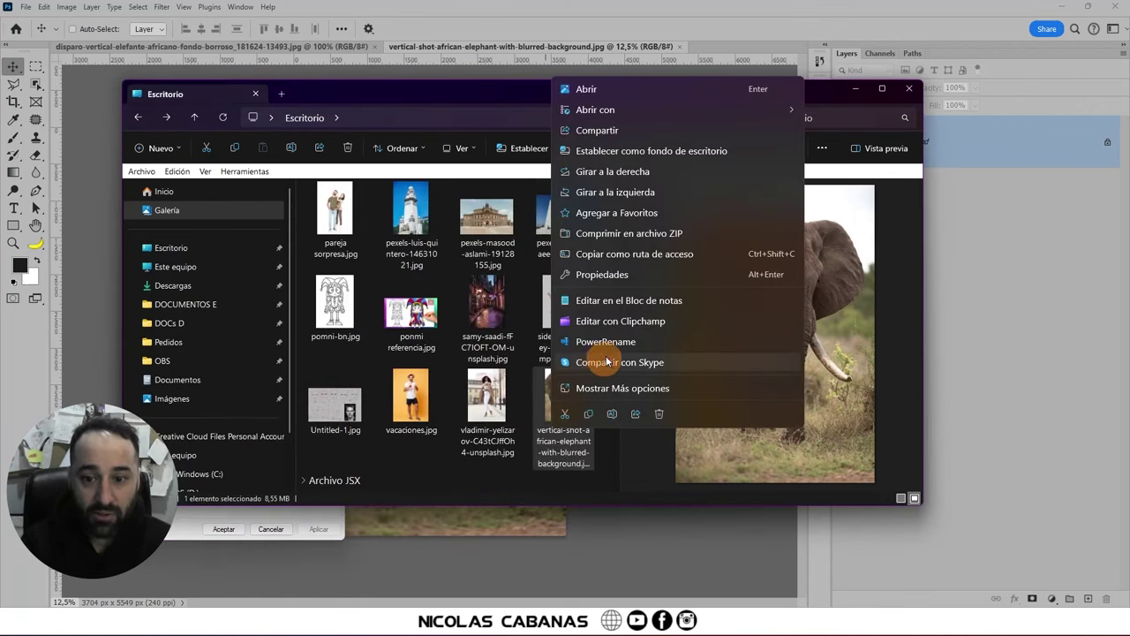
left_click(602, 274)
Step: Place both Properties dialogs side by side on their Detalles tabs
left_click(315, 515)
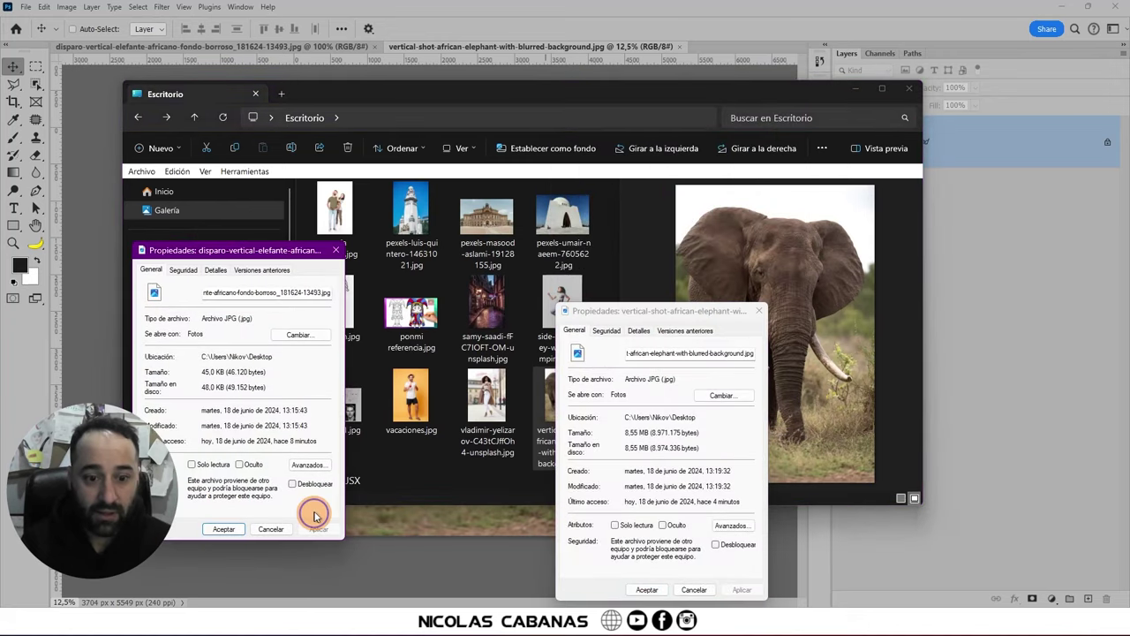
left_click(853, 88)
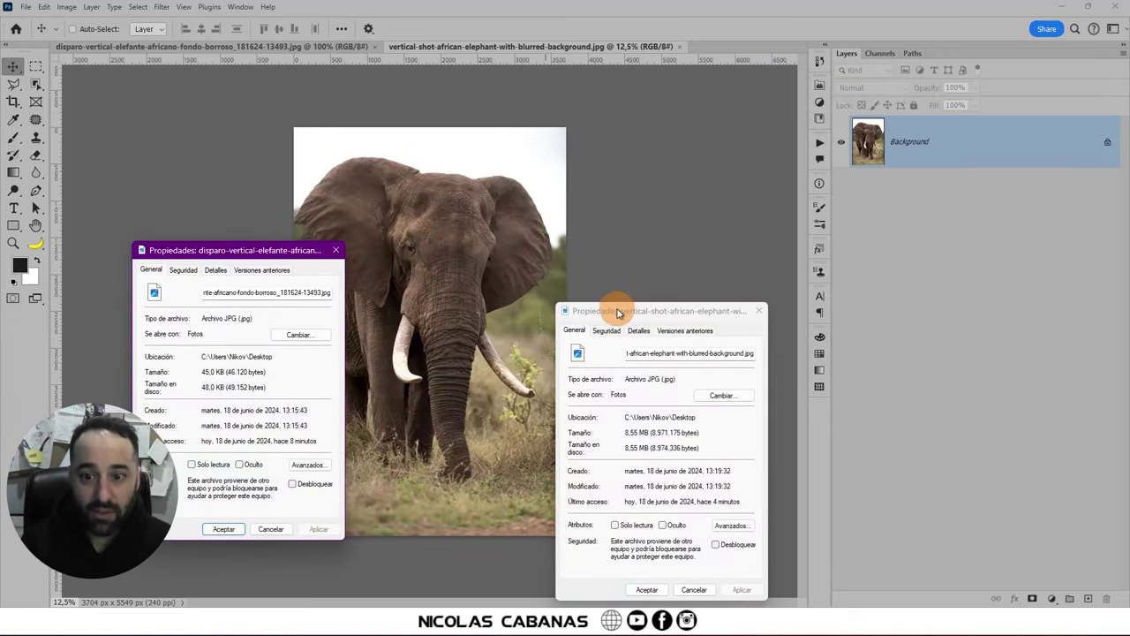
left_click_drag(618, 313, 499, 154)
left_click_drag(276, 250, 339, 138)
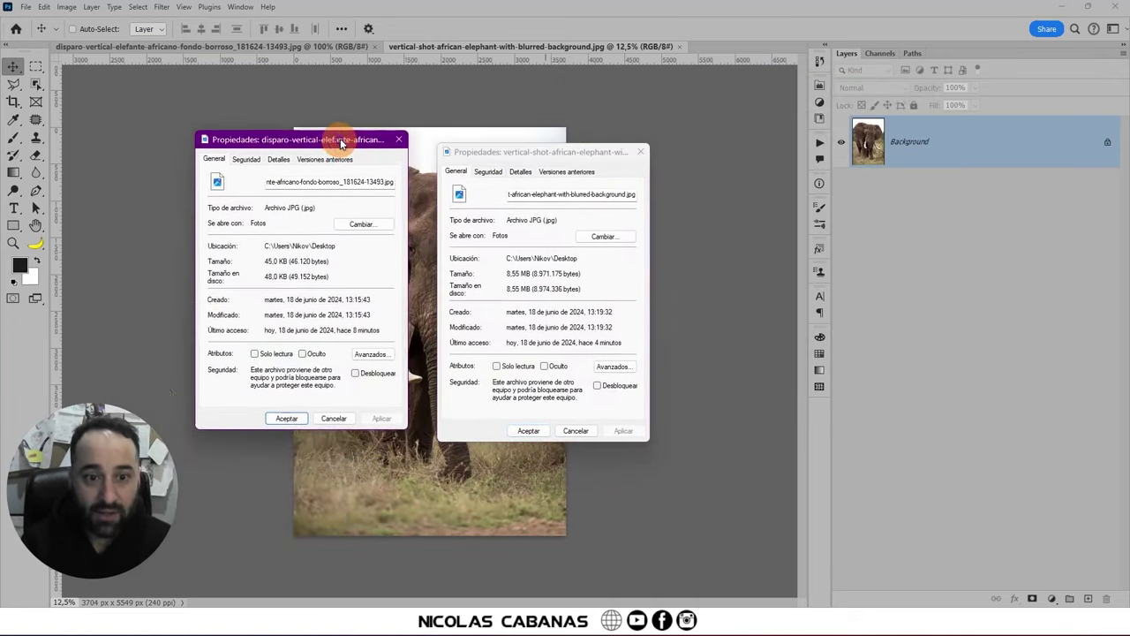
left_click(279, 159)
left_click(520, 172)
left_click_drag(517, 156, 501, 147)
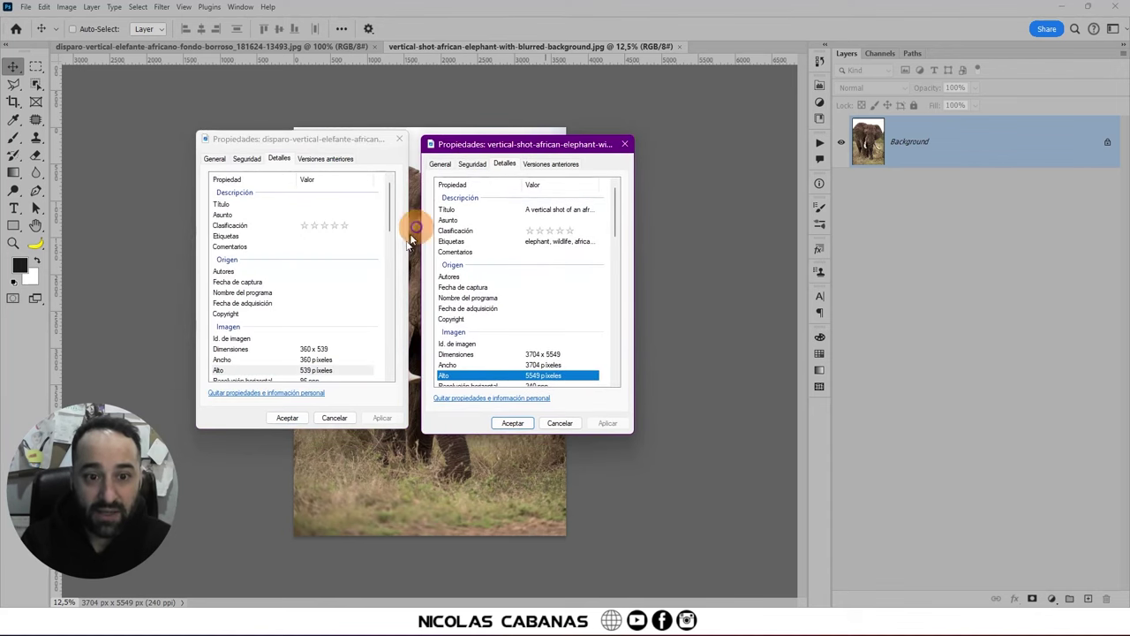
scroll(371, 296, "down", 3)
Step: Compare 360 × 539 at 96 ppp with 3704 × 5549 at 240 ppp, then cancel both dialogs
left_click(309, 269)
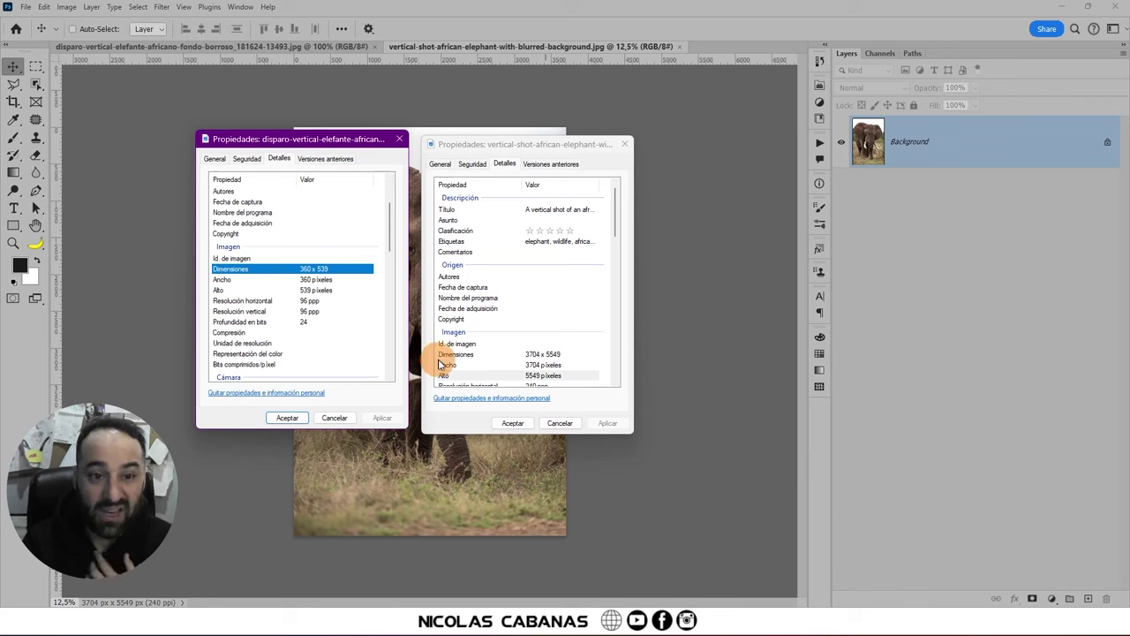
left_click(327, 311)
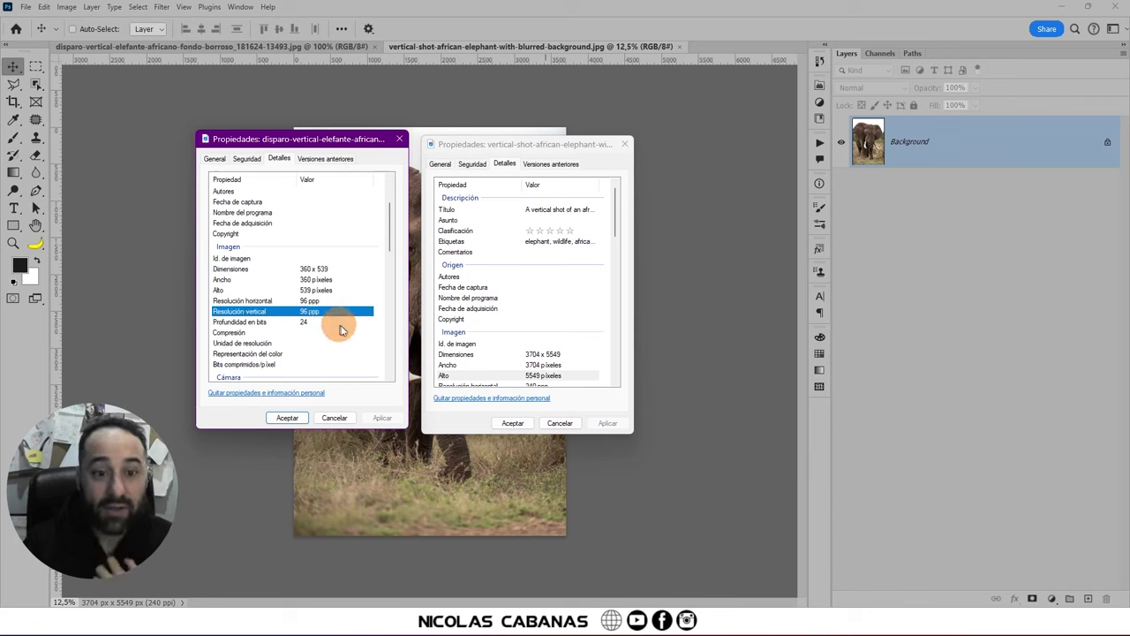
scroll(560, 347, "down", 1)
scroll(560, 347, "down", 1)
left_click(550, 274)
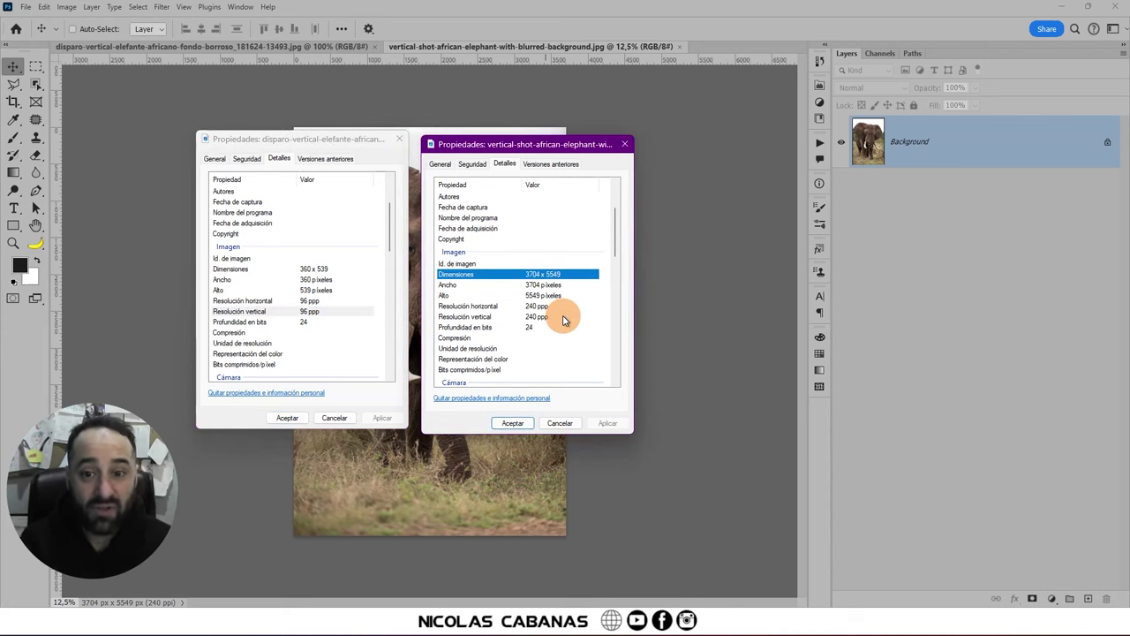
left_click(545, 306)
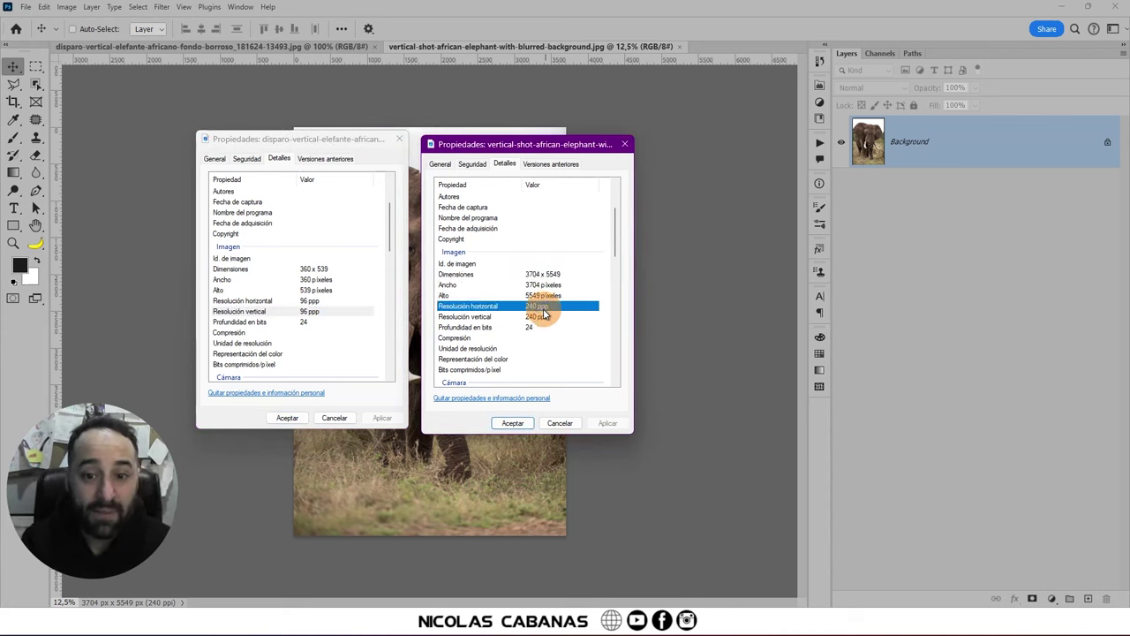
left_click(556, 426)
left_click(341, 420)
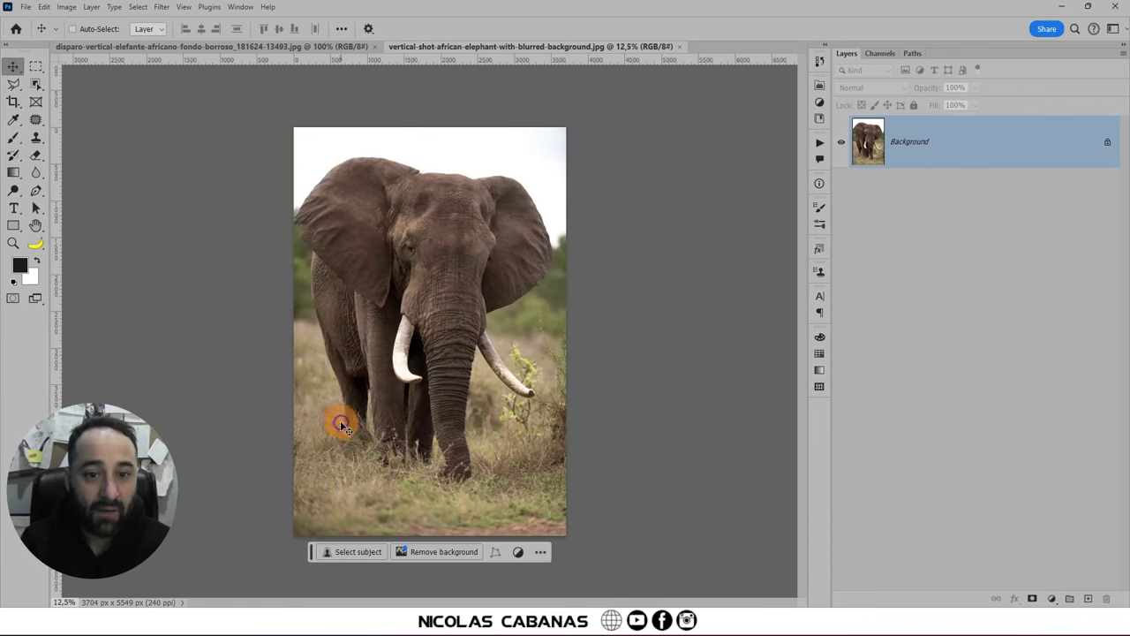
Step: Show the large elephant photo fitted on screen, then at 100% actual pixels
left_click(255, 46)
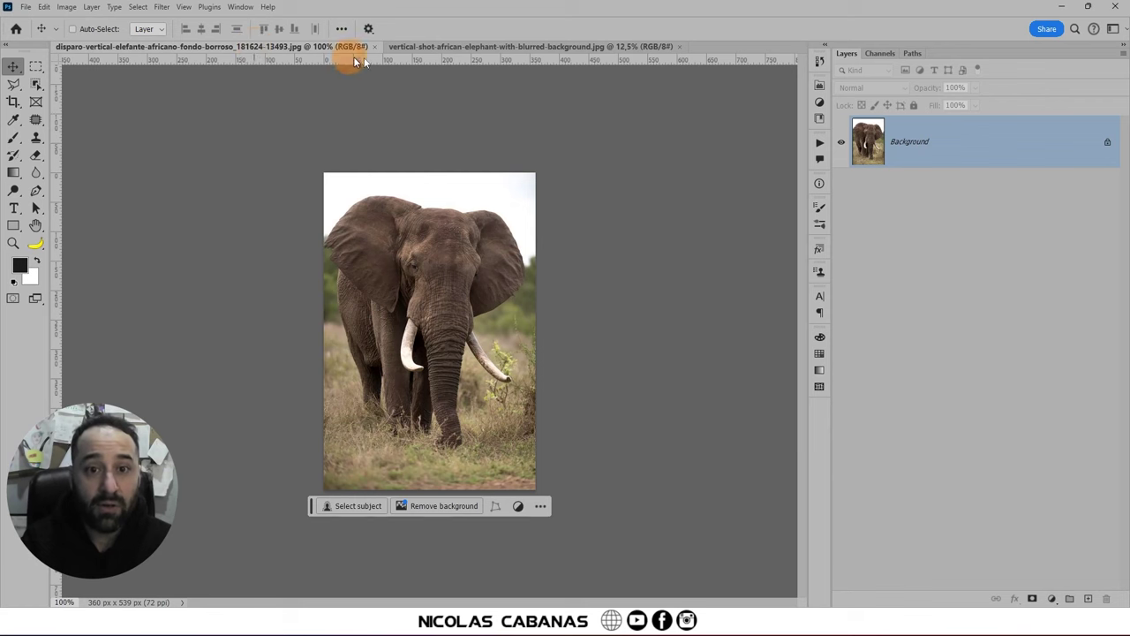
left_click(444, 45)
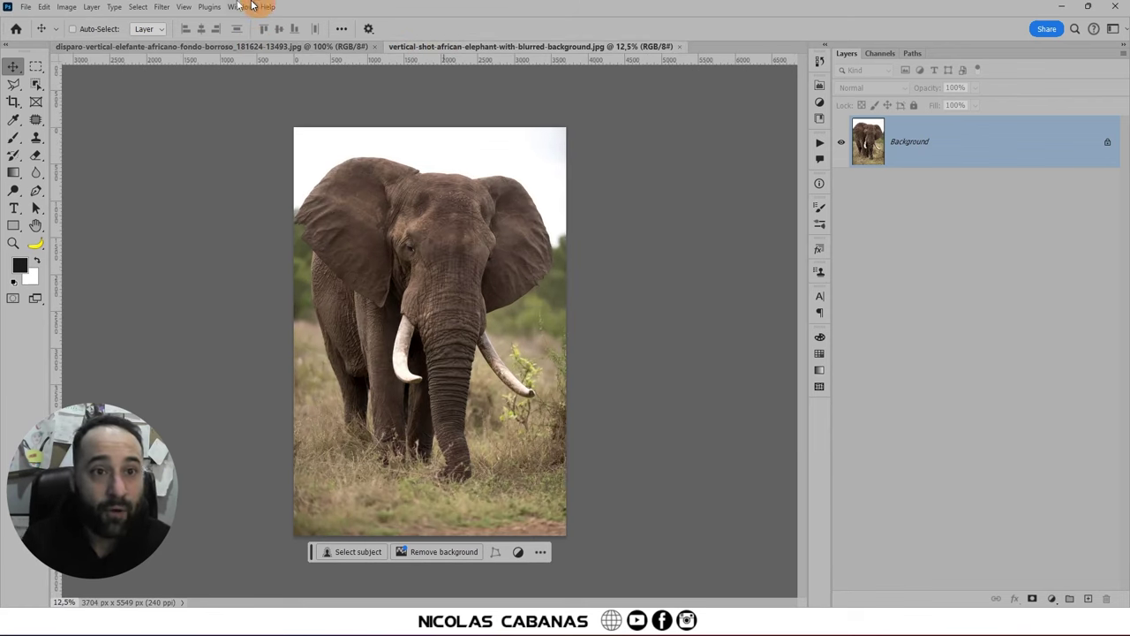
left_click(184, 7)
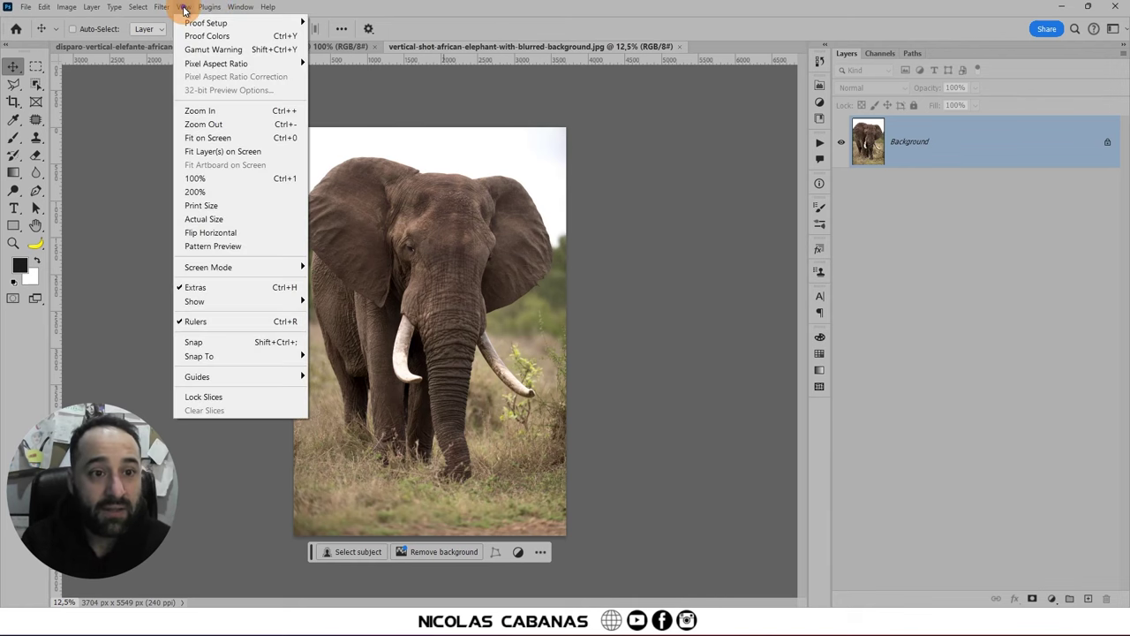
left_click(245, 140)
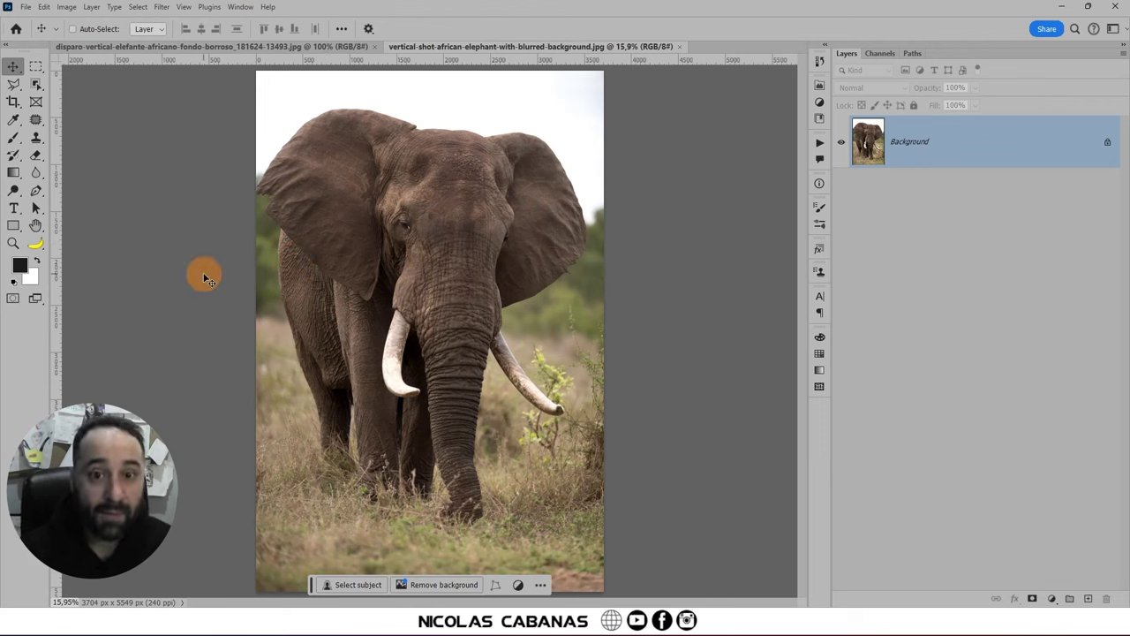
left_click(183, 7)
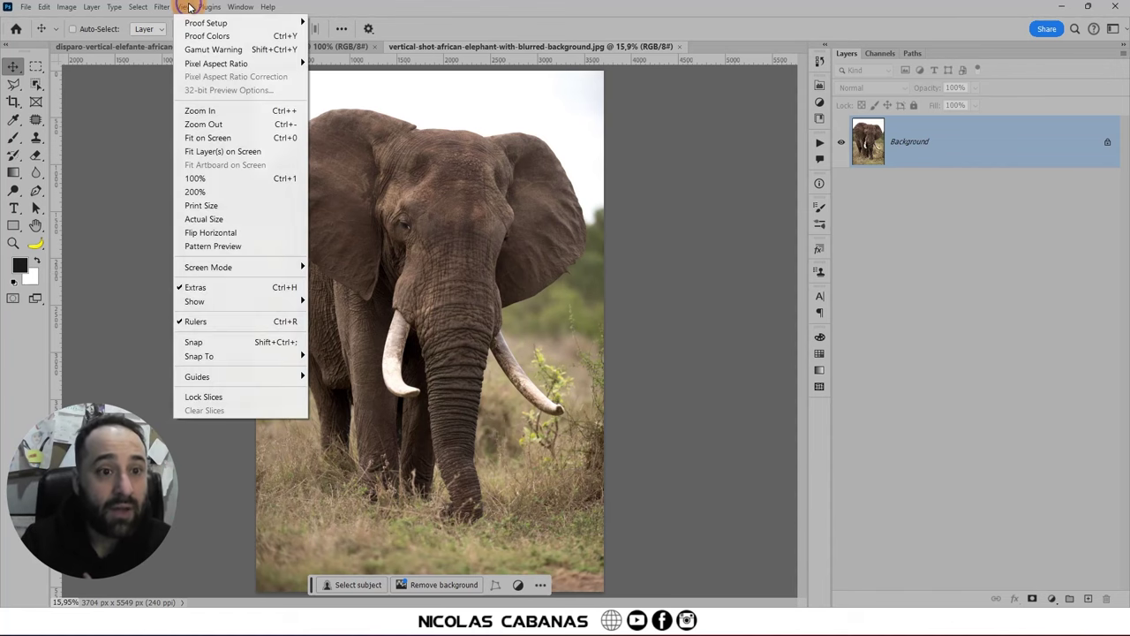
left_click(227, 177)
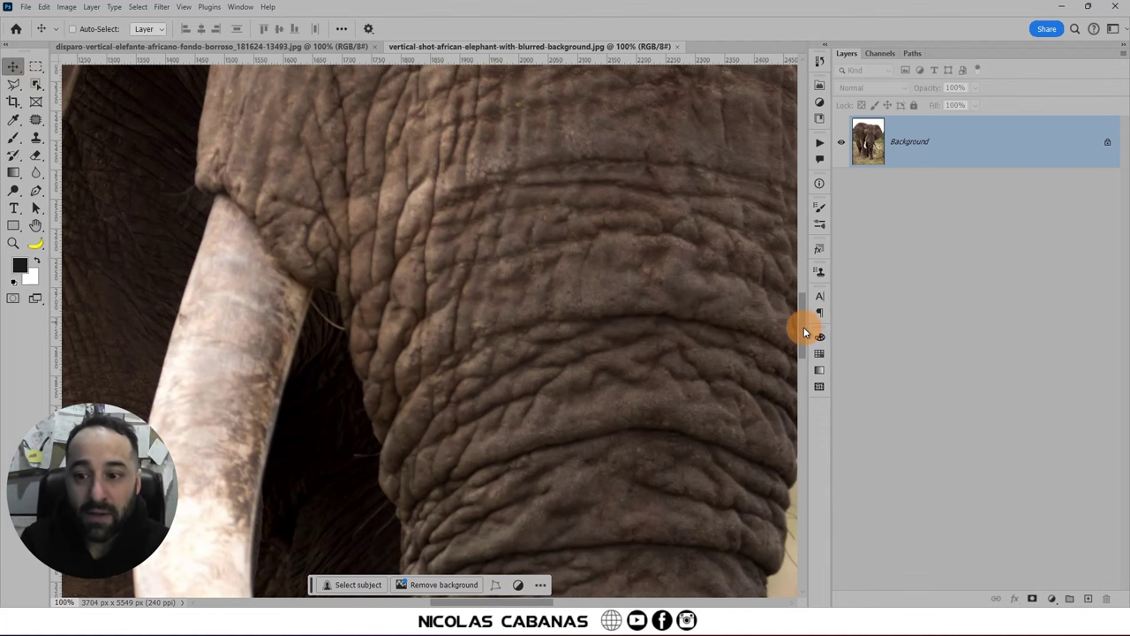
Step: Pan around the large photo with the scrollbars, then bring the small 360 × 539 photo forward
left_click_drag(803, 332, 799, 223)
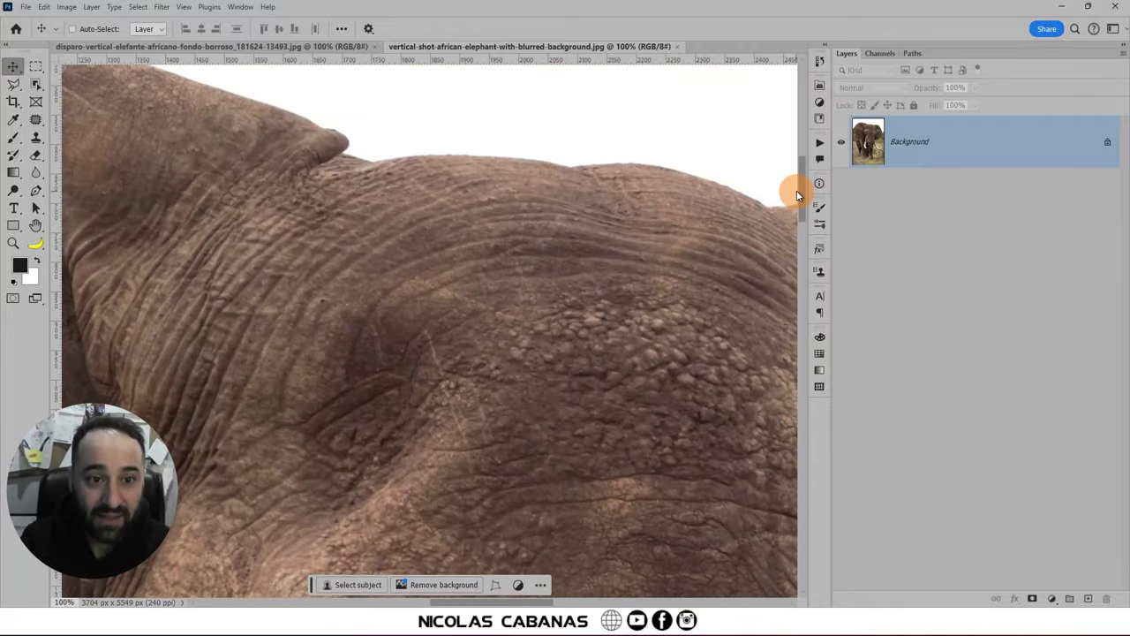
left_click_drag(799, 222, 797, 204)
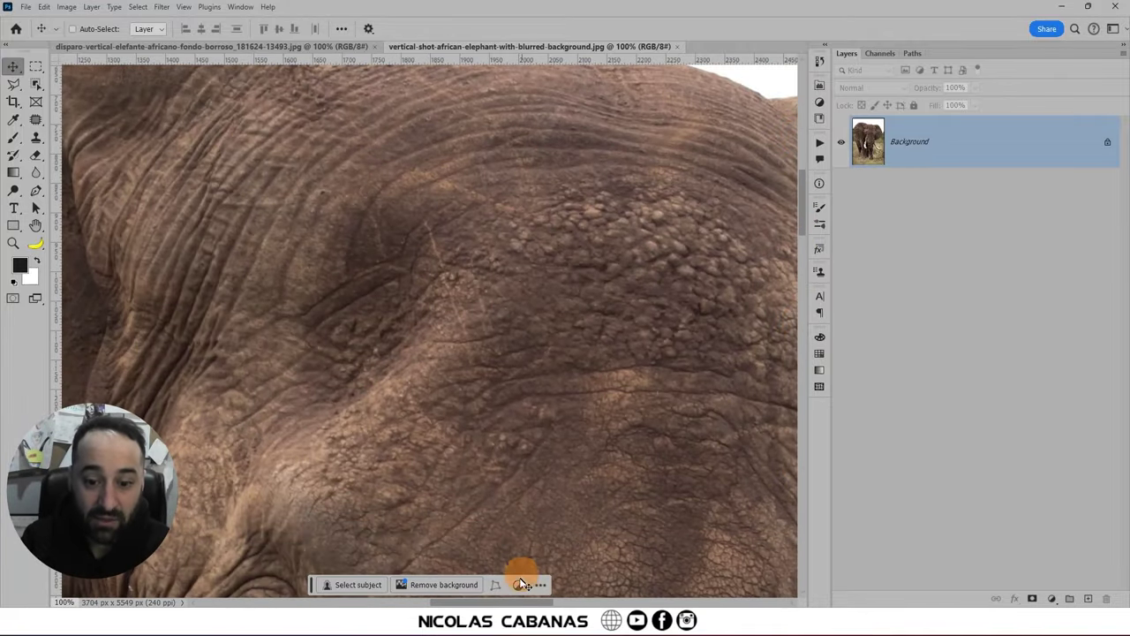
left_click_drag(517, 602, 581, 602)
left_click_drag(803, 239, 810, 291)
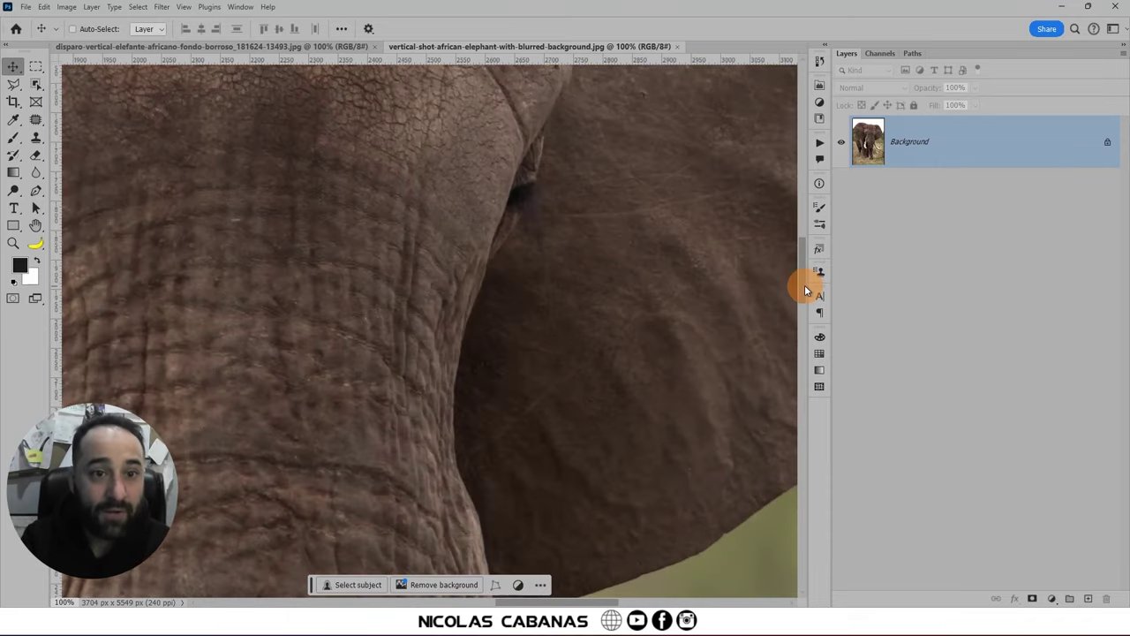
left_click(259, 49)
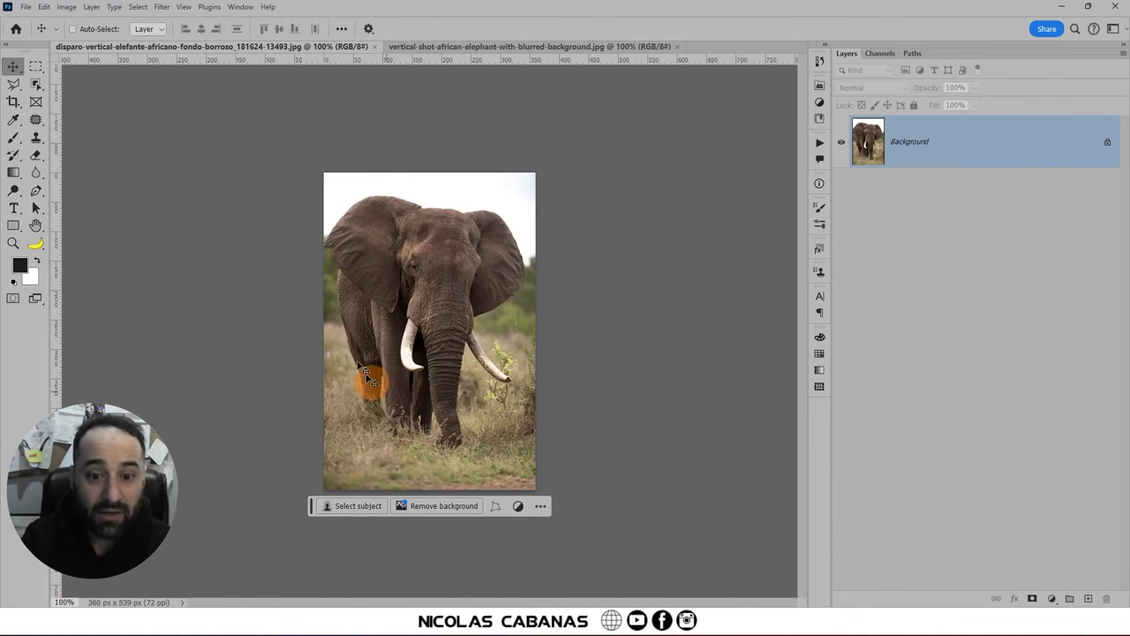
Step: Fit the small elephant photo on screen, then view it at 100%
left_click(184, 7)
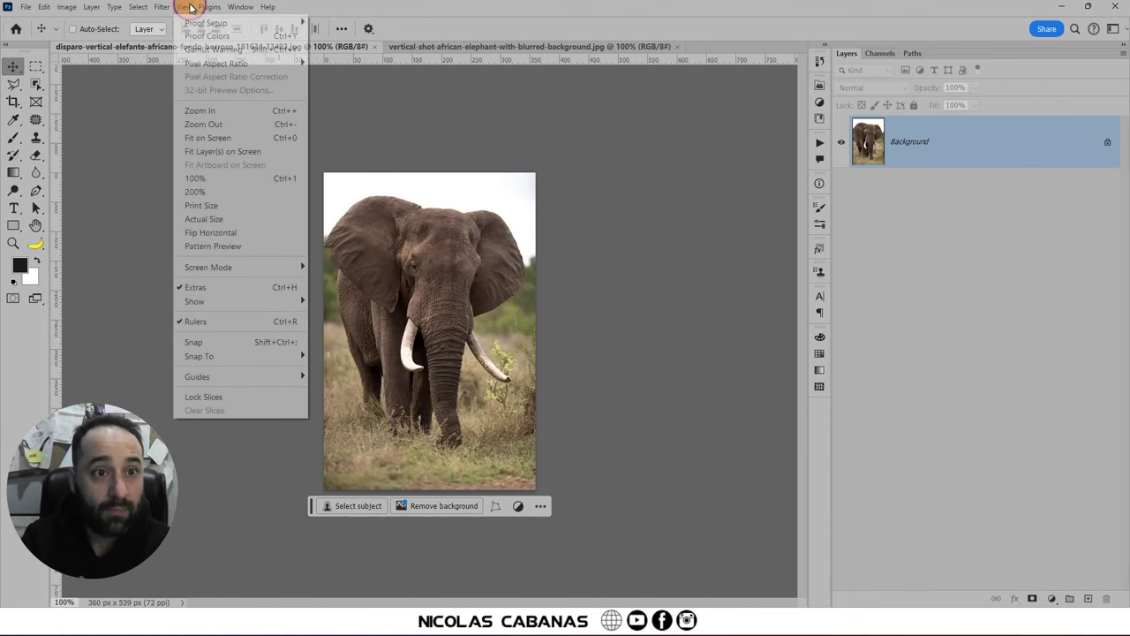
left_click(244, 138)
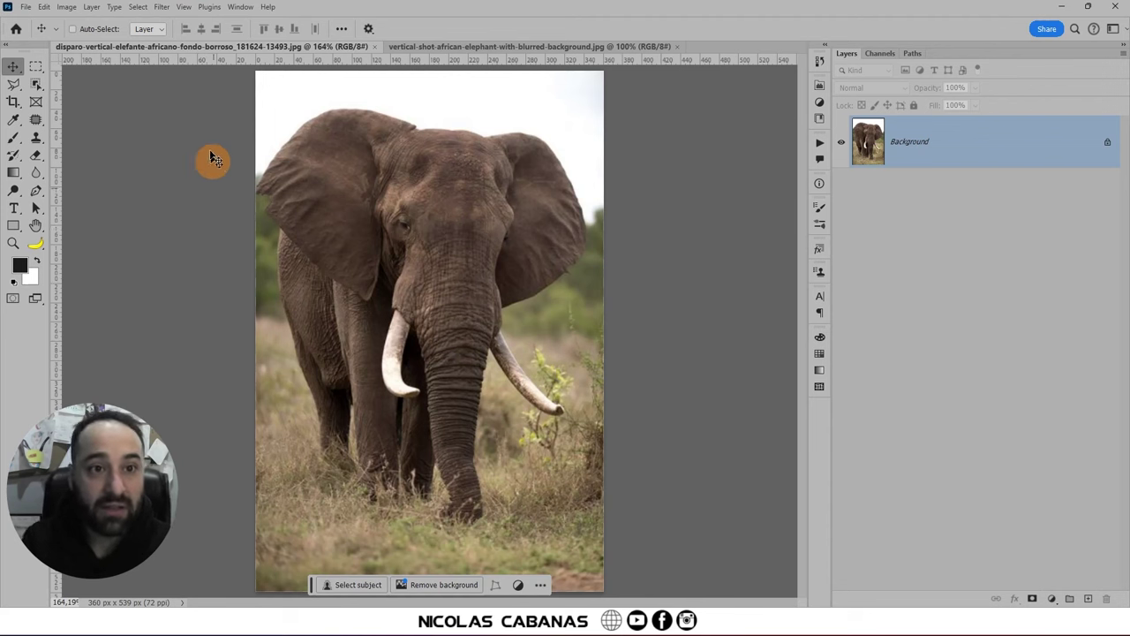
left_click(182, 8)
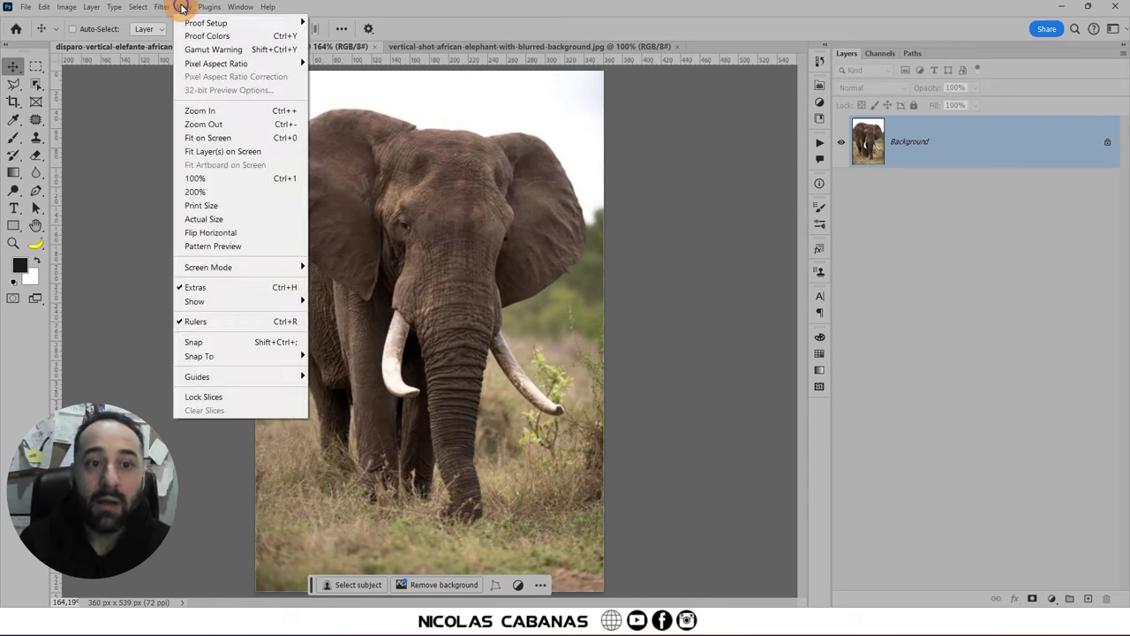
left_click(232, 177)
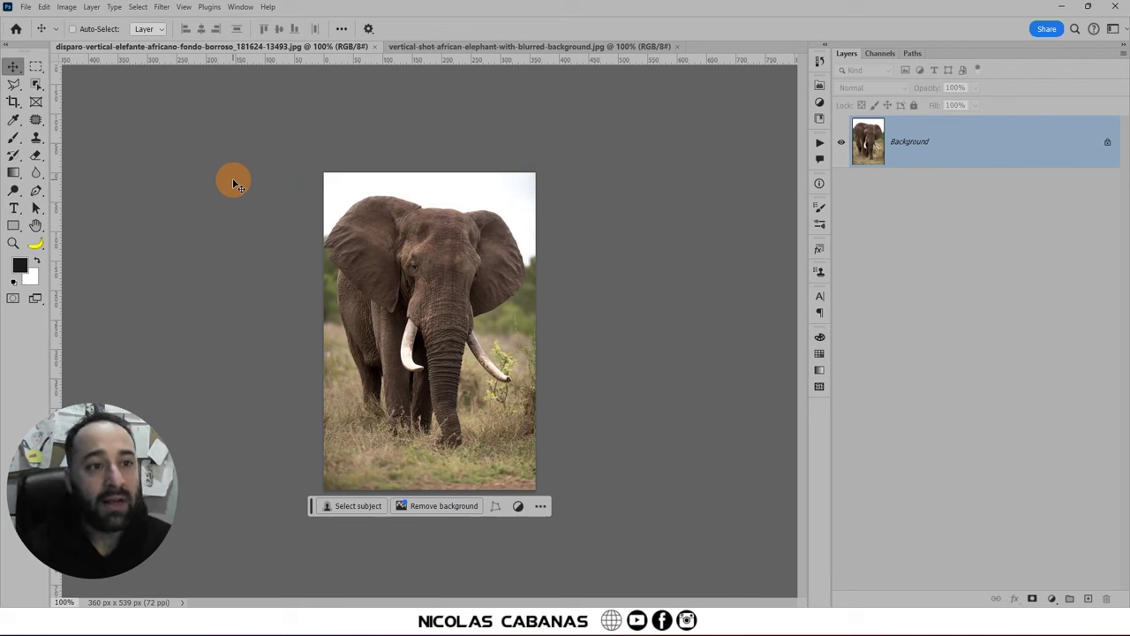
Step: Zoom the small photo to 200%, scrubby-zoom to 417% to expose pixels, then back to about 208%
left_click(13, 243)
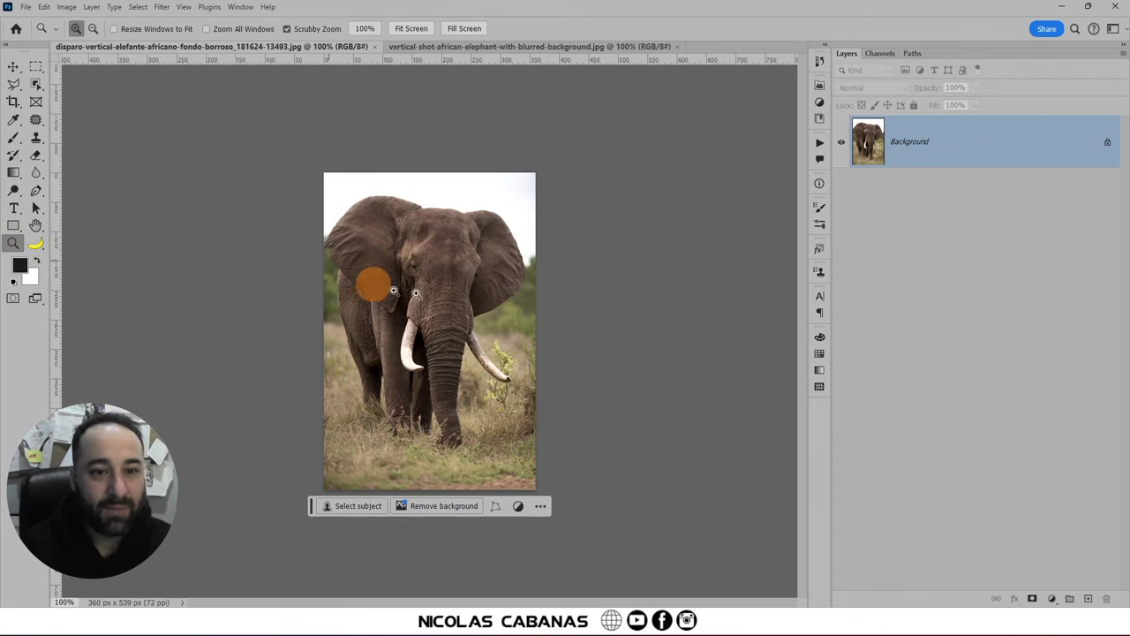
left_click(185, 7)
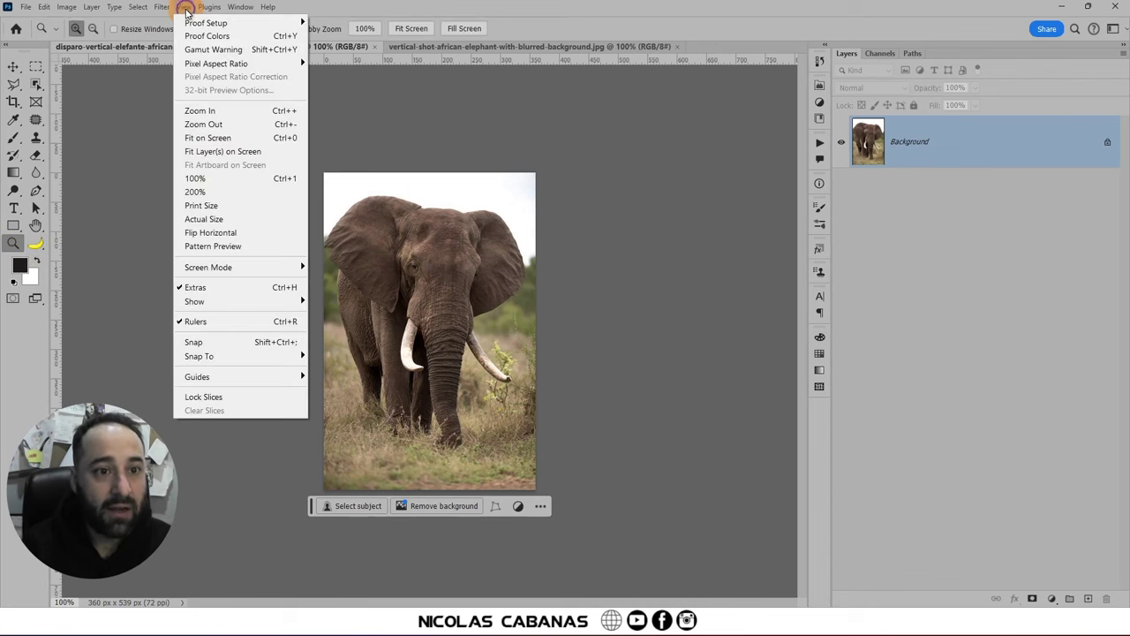
left_click(265, 193)
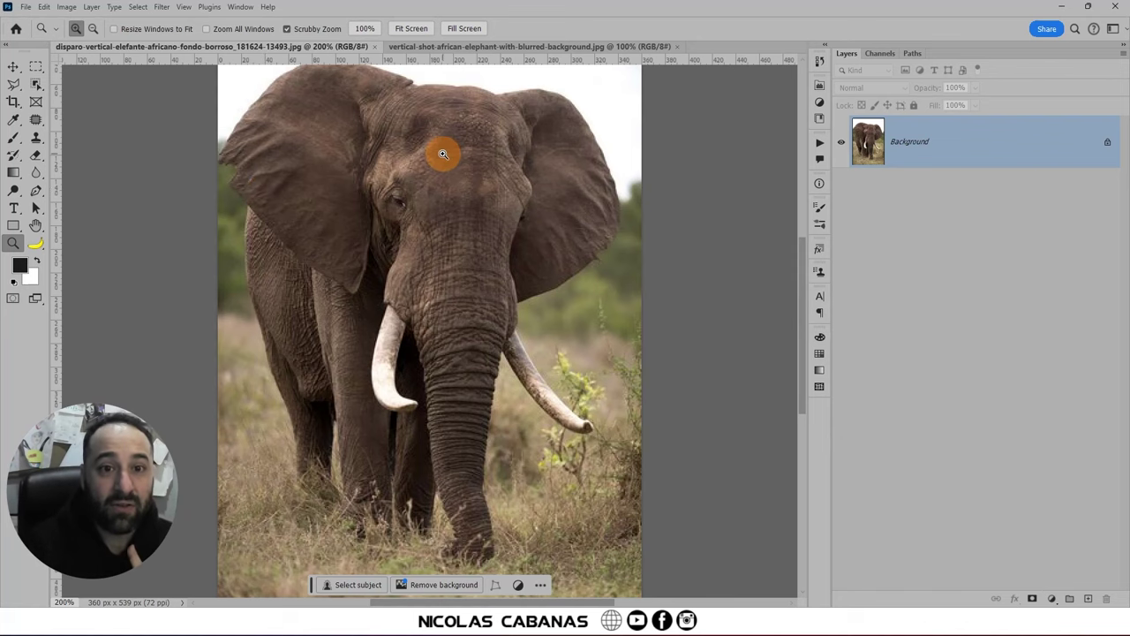
left_click_drag(445, 153, 473, 158)
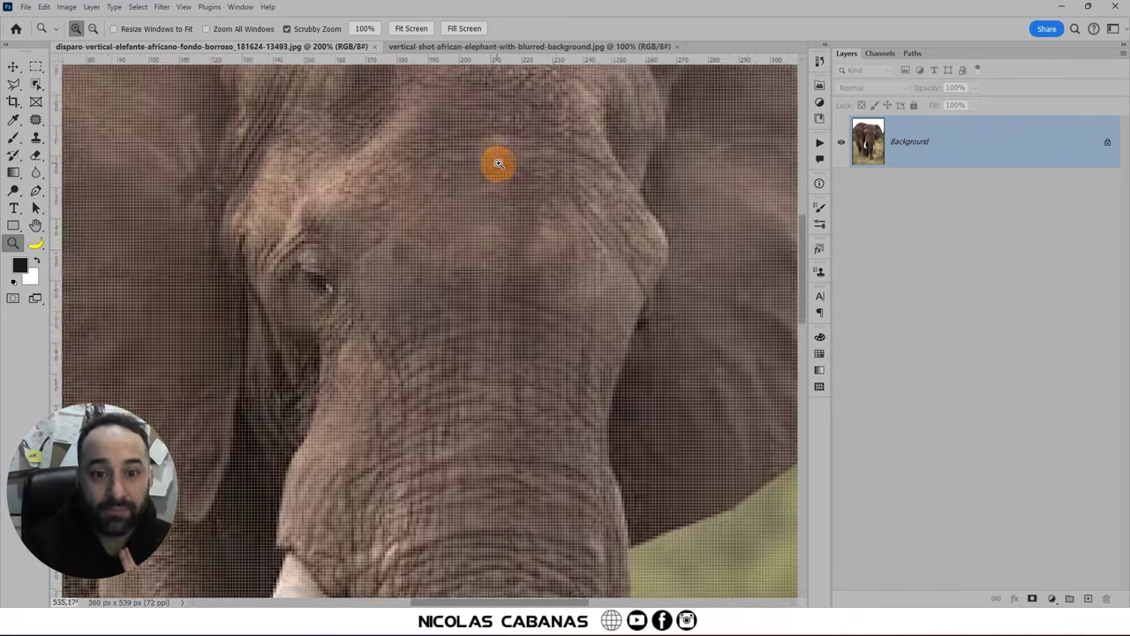
left_click_drag(473, 157, 465, 228)
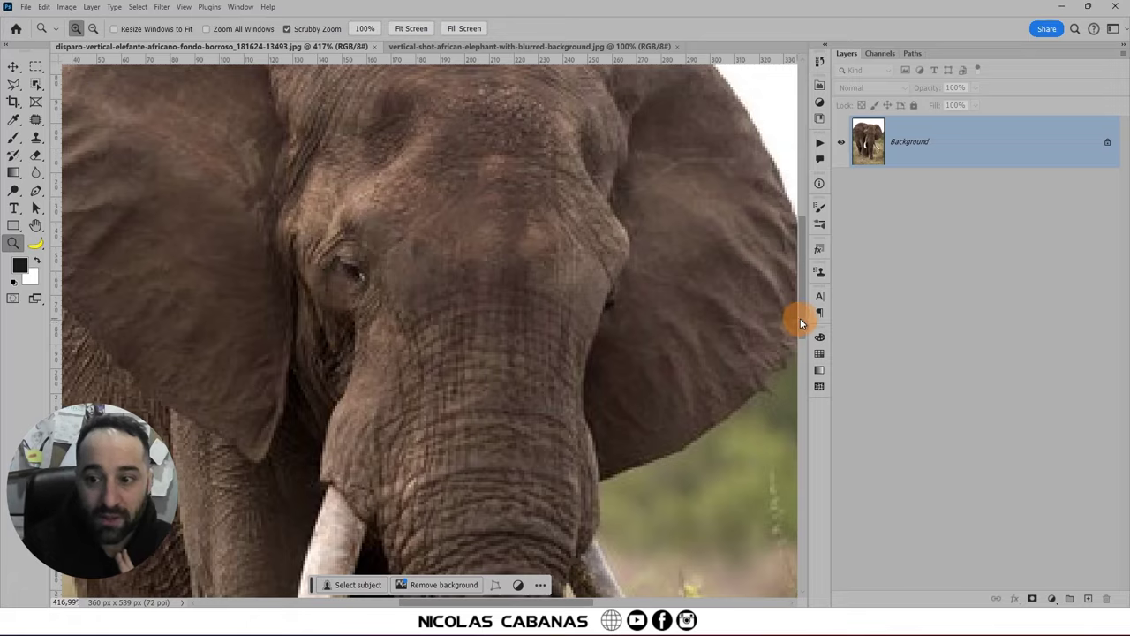
scroll(797, 344, "down", 5)
mouse_move(795, 364)
left_mouse_down()
mouse_move(618, 303)
mouse_move(573, 308)
mouse_move(506, 289)
left_mouse_up()
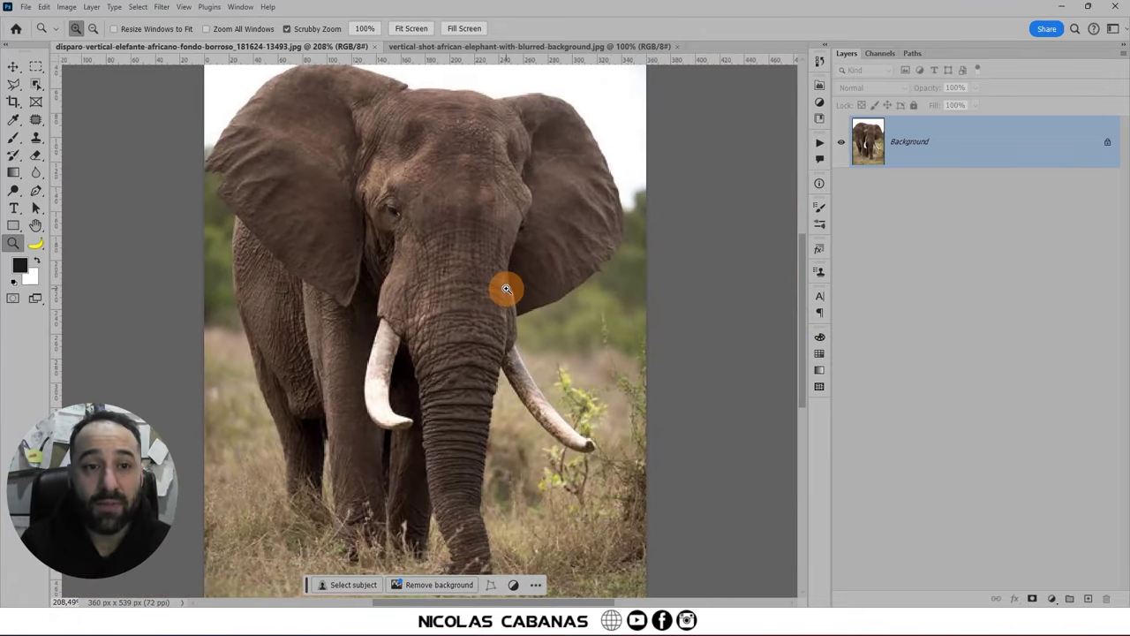
left_click(27, 7)
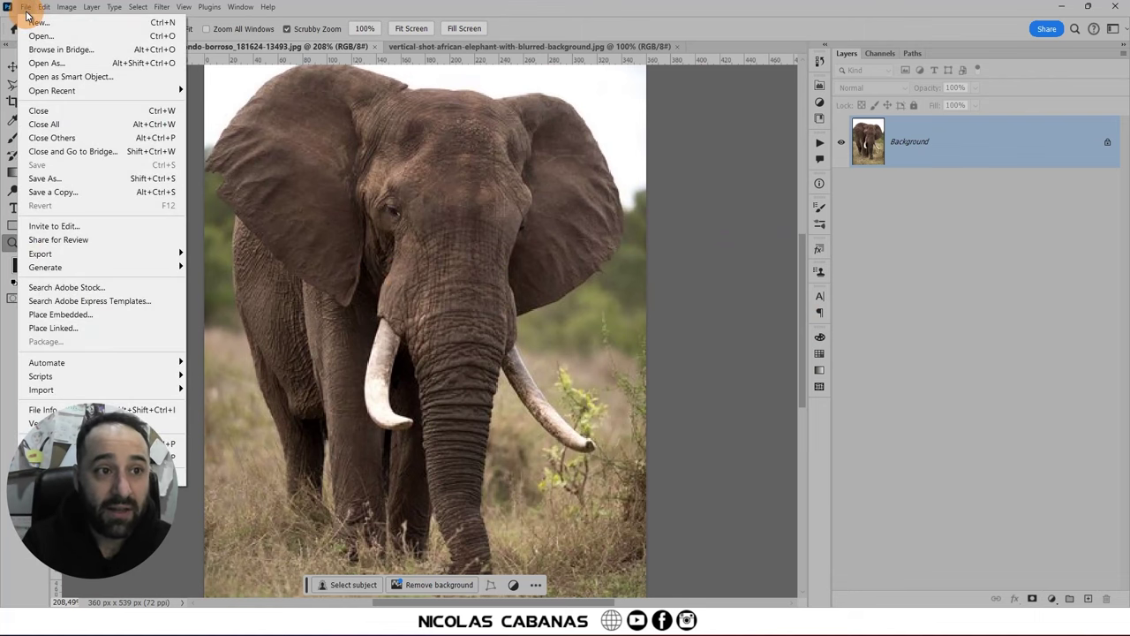
Step: Create Untitled-1 from the A4 Print preset at 300 ppi, sized in centimetres
left_click(37, 23)
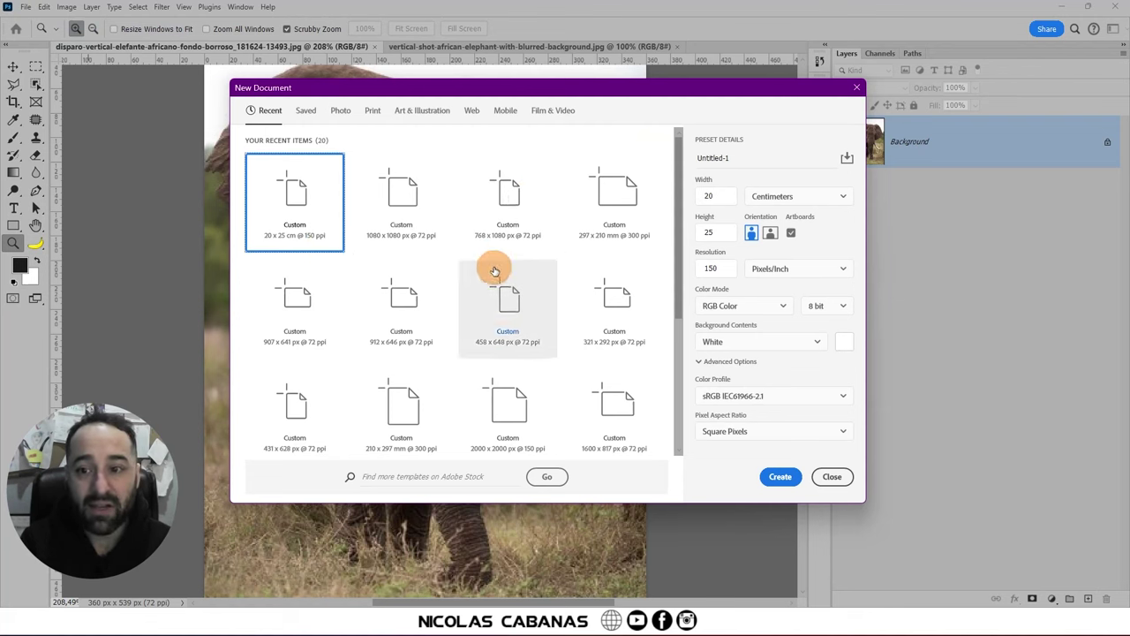
left_click(370, 113)
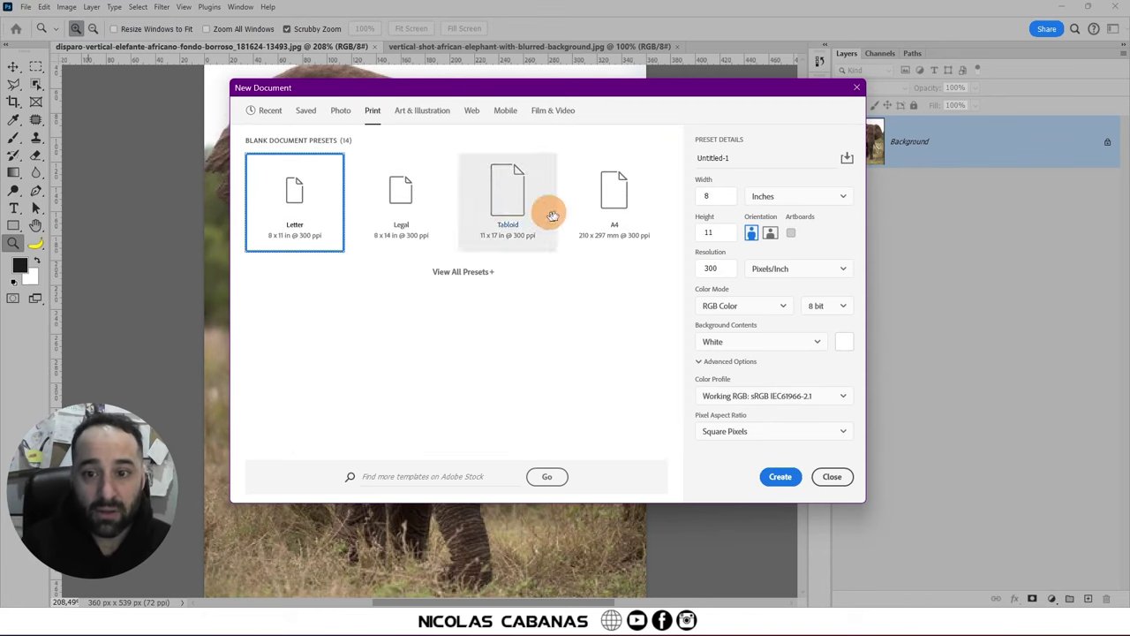
left_click(605, 210)
left_click(775, 197)
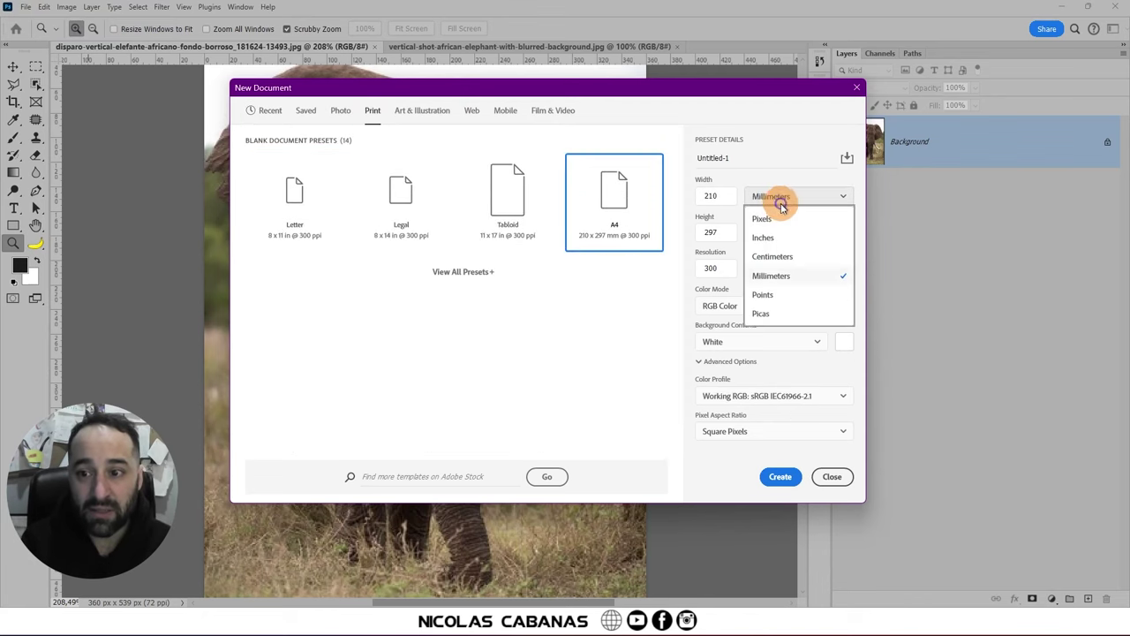
left_click(787, 256)
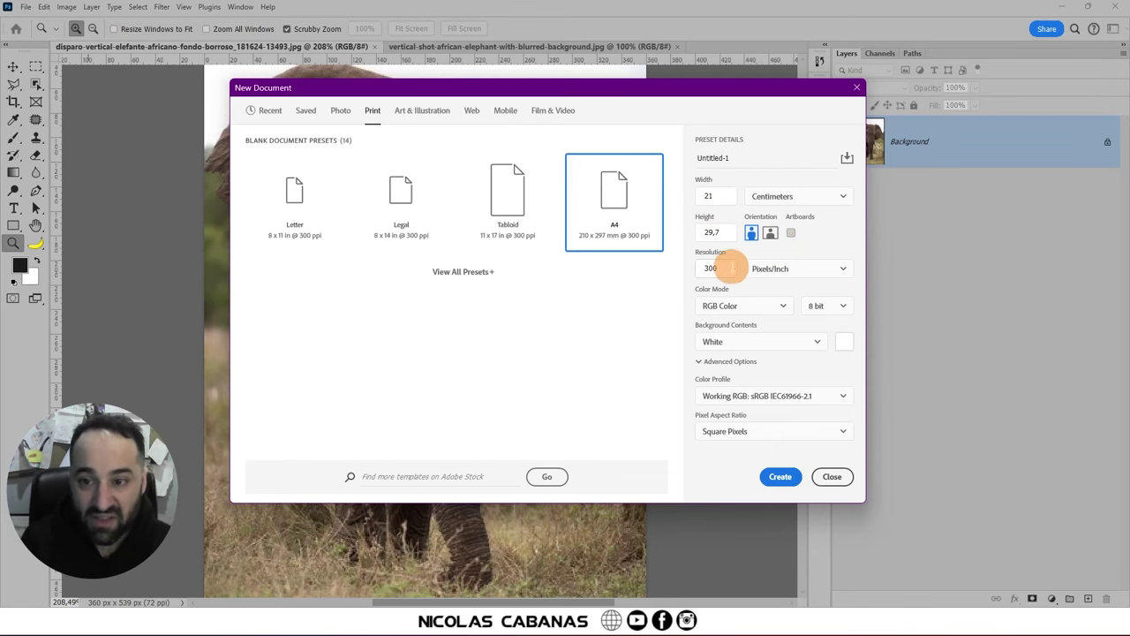
left_click(780, 476)
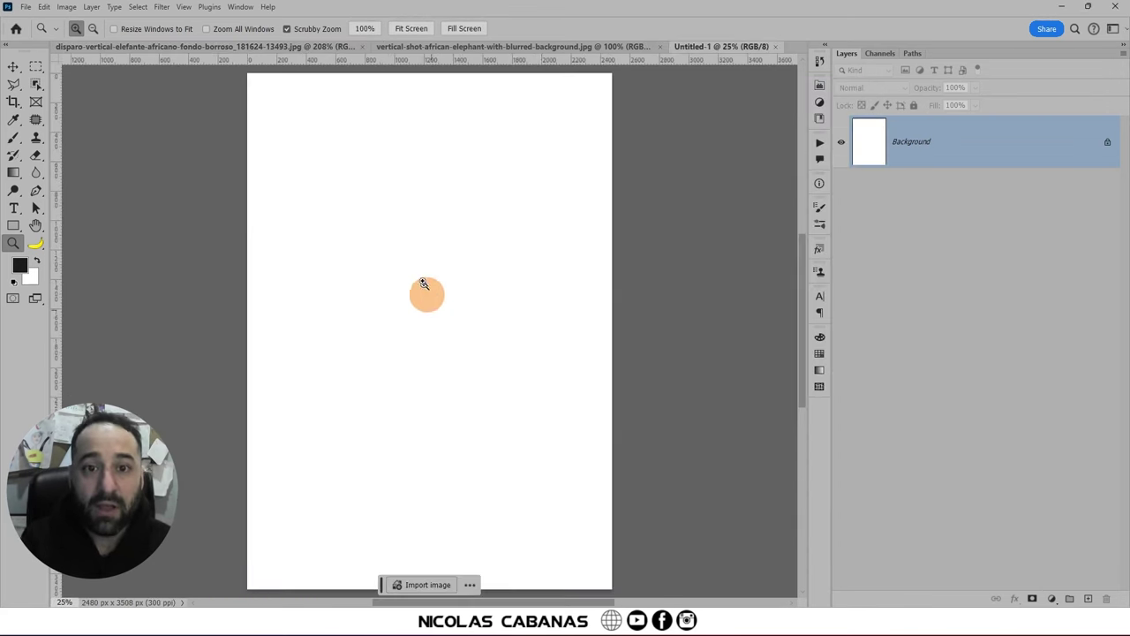
Step: Drag the small elephant into Untitled-1 with the Move tool and place it top-left as Layer 1
left_click(13, 66)
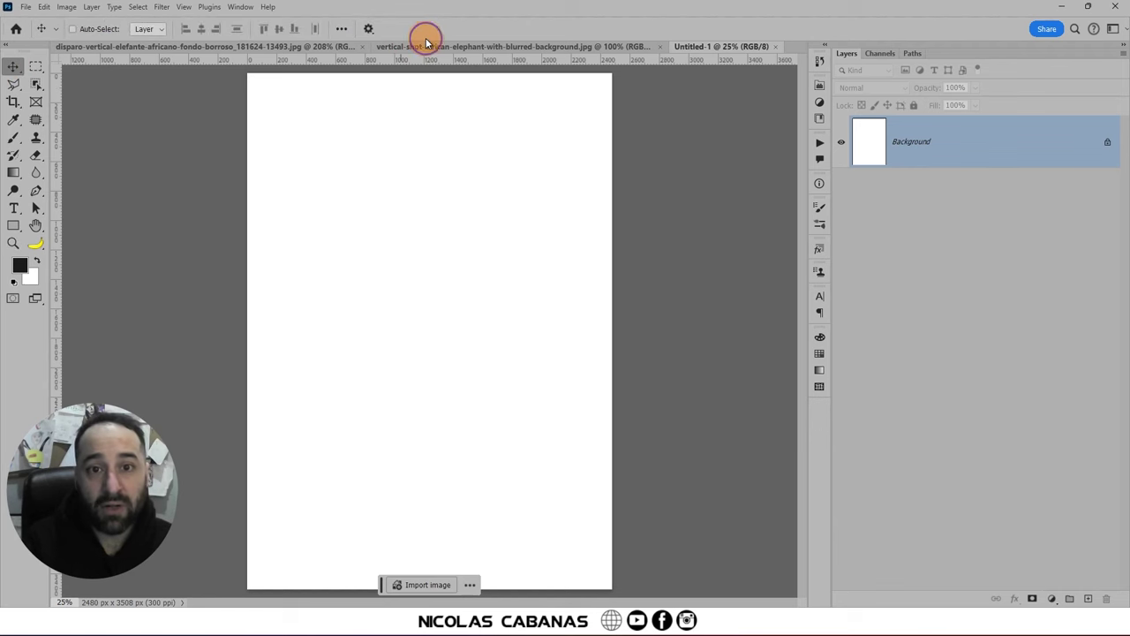
left_click(297, 46)
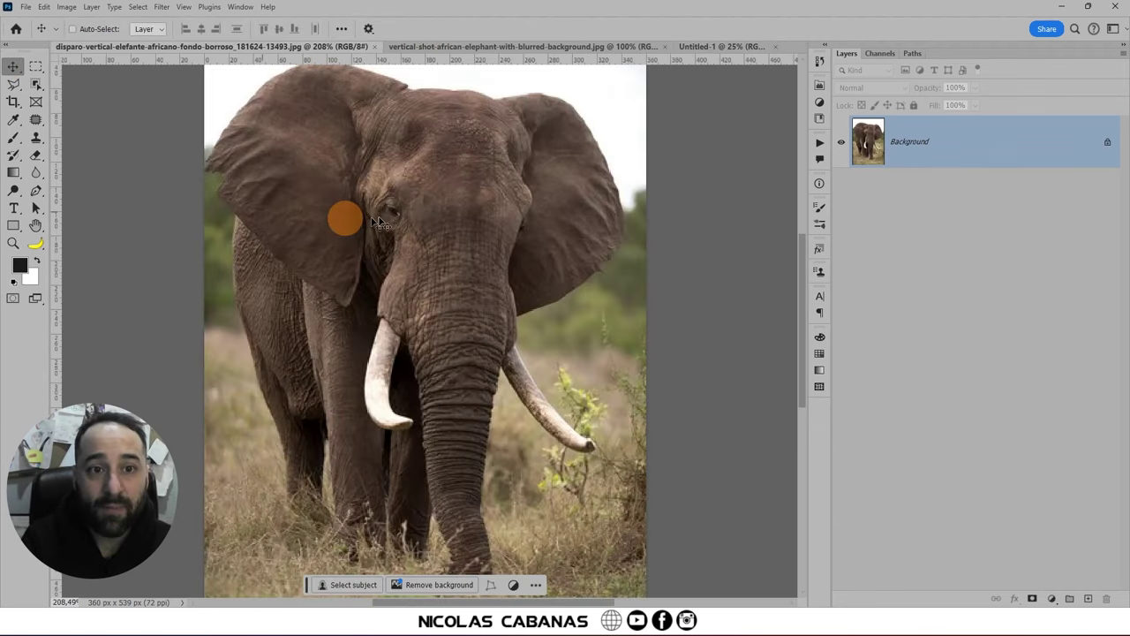
mouse_move(578, 141)
left_mouse_down()
mouse_move(697, 80)
mouse_move(719, 47)
mouse_move(436, 204)
left_mouse_up()
left_click_drag(360, 182, 302, 136)
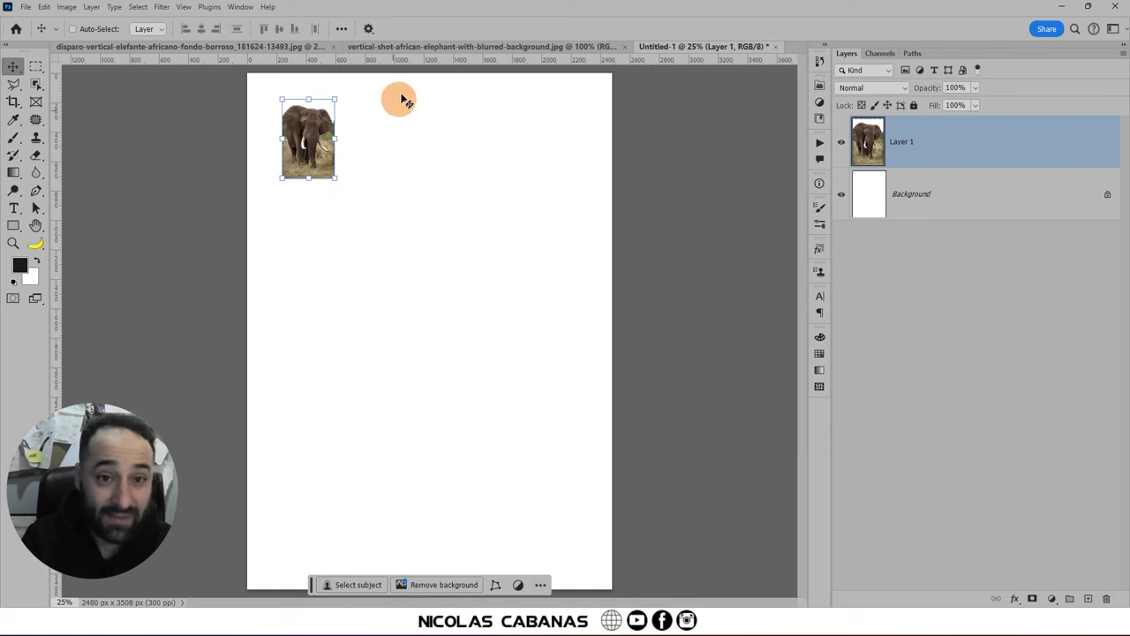
Step: Paste the large elephant photo into the A4 page as Layer 2, on the right side
left_click(429, 46)
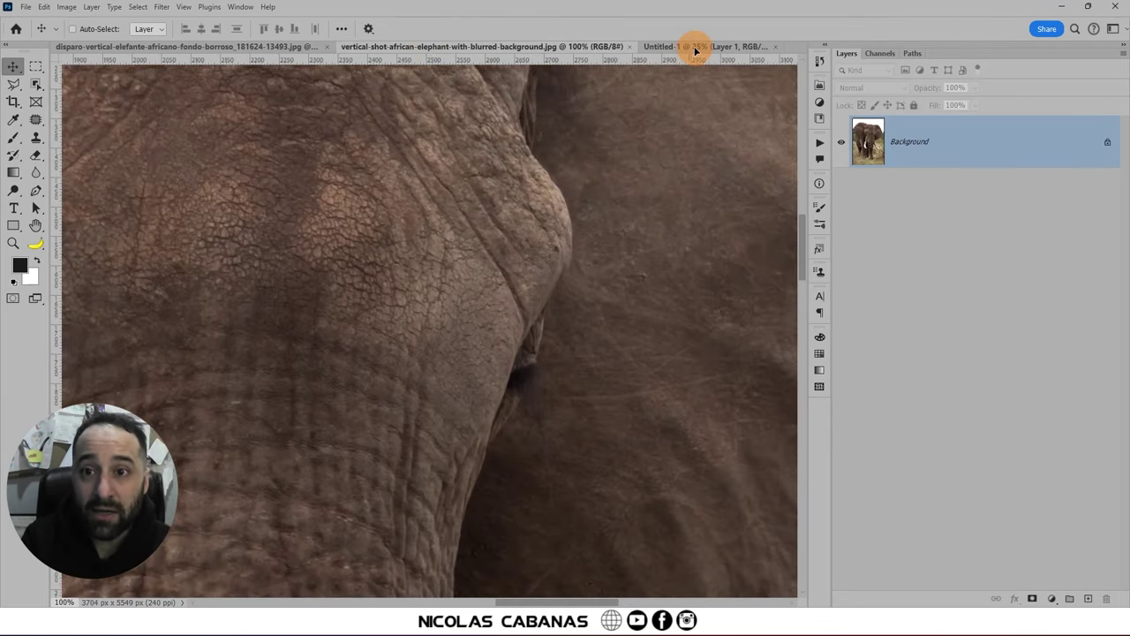
left_click(695, 47)
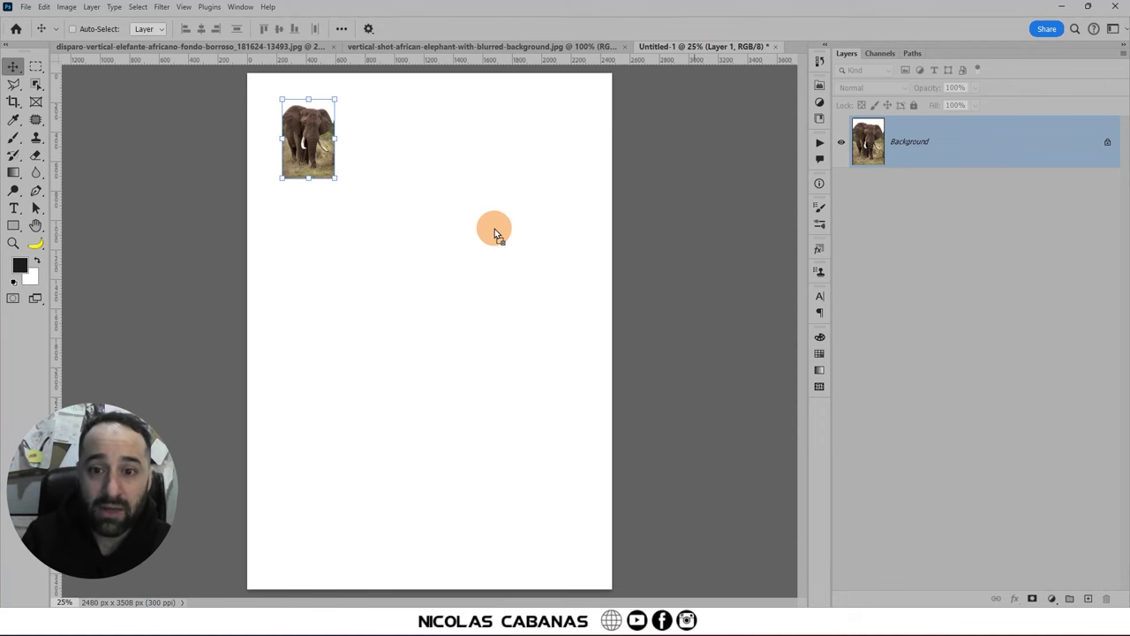
key("ctrl+v")
mouse_move(467, 308)
left_mouse_down()
mouse_move(555, 303)
mouse_move(560, 351)
left_mouse_up()
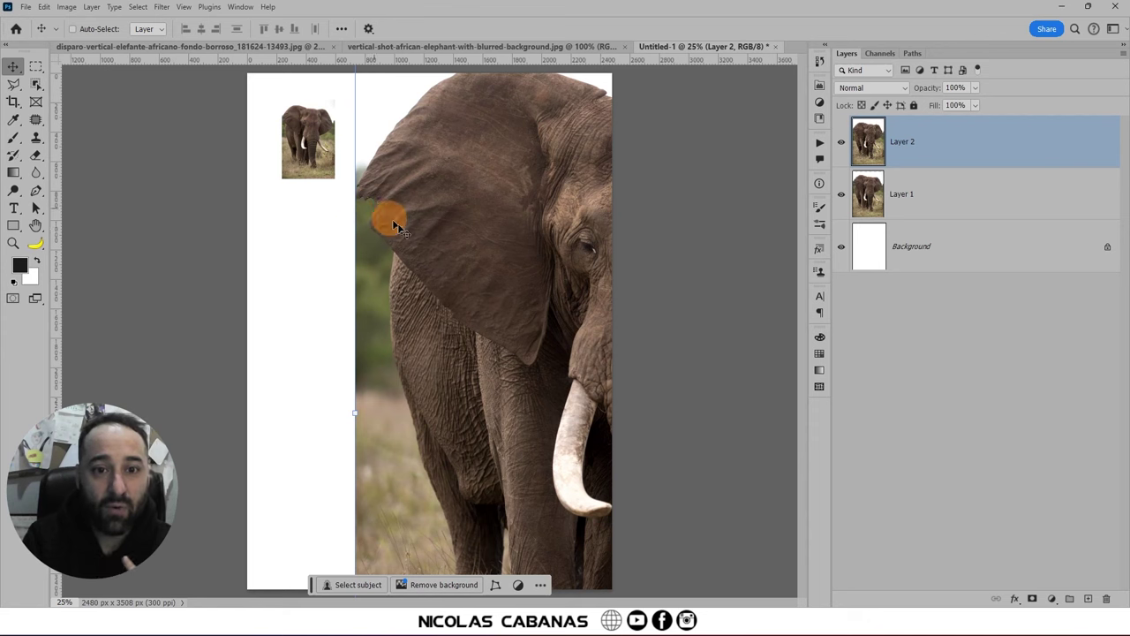
Step: Nudge the small and large elephant layers into new positions on the page
left_click(927, 188)
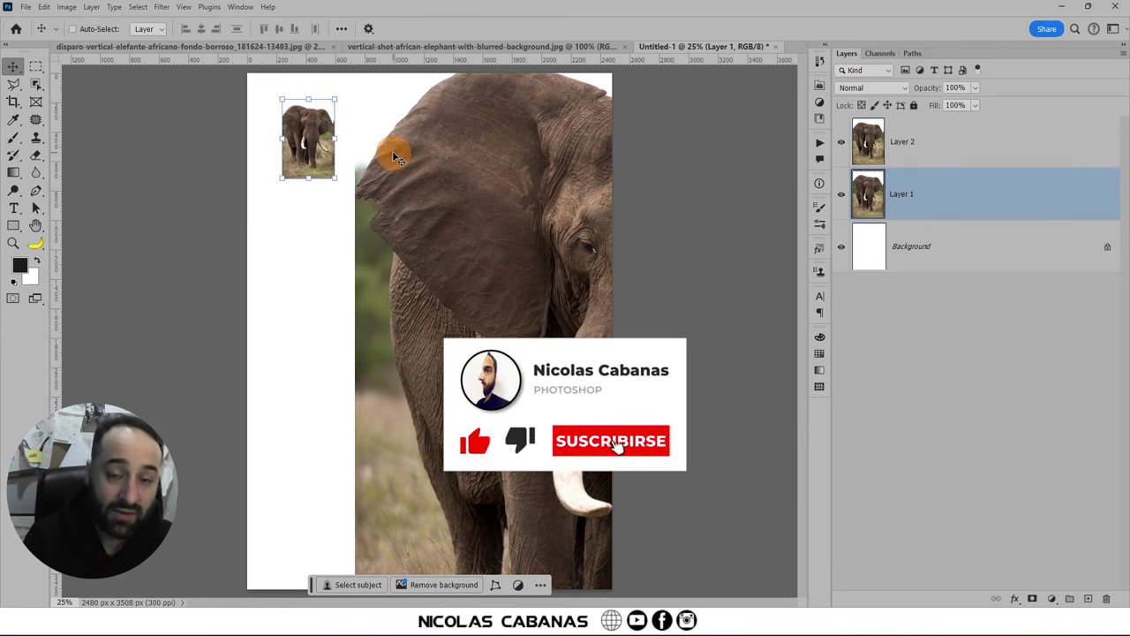
left_click(922, 161)
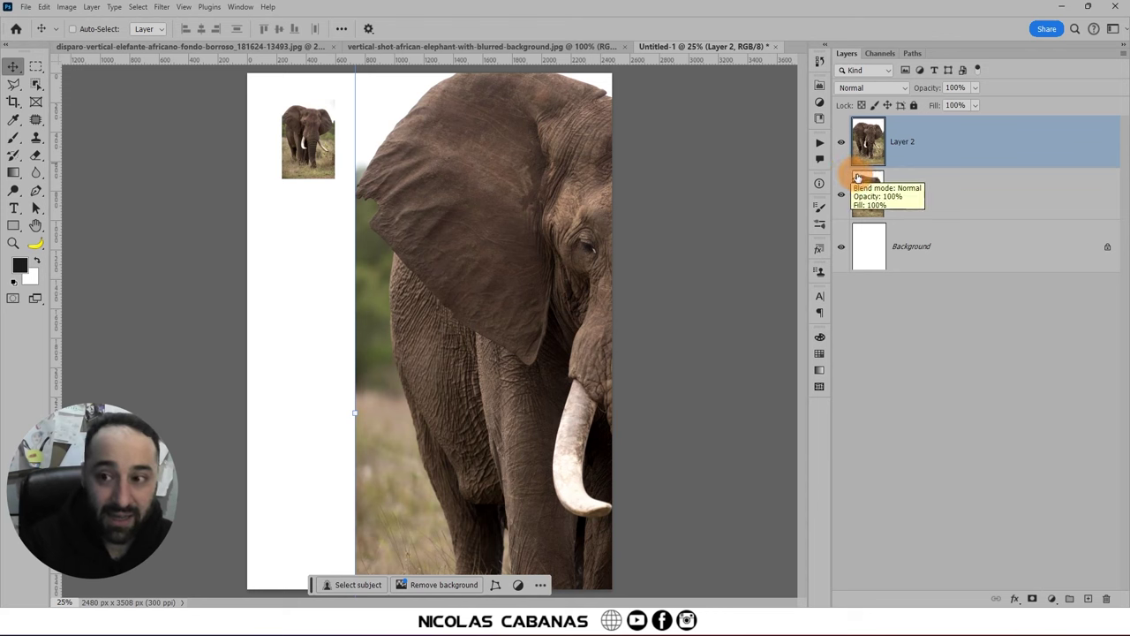
left_click(903, 181)
left_click_drag(312, 144, 304, 189)
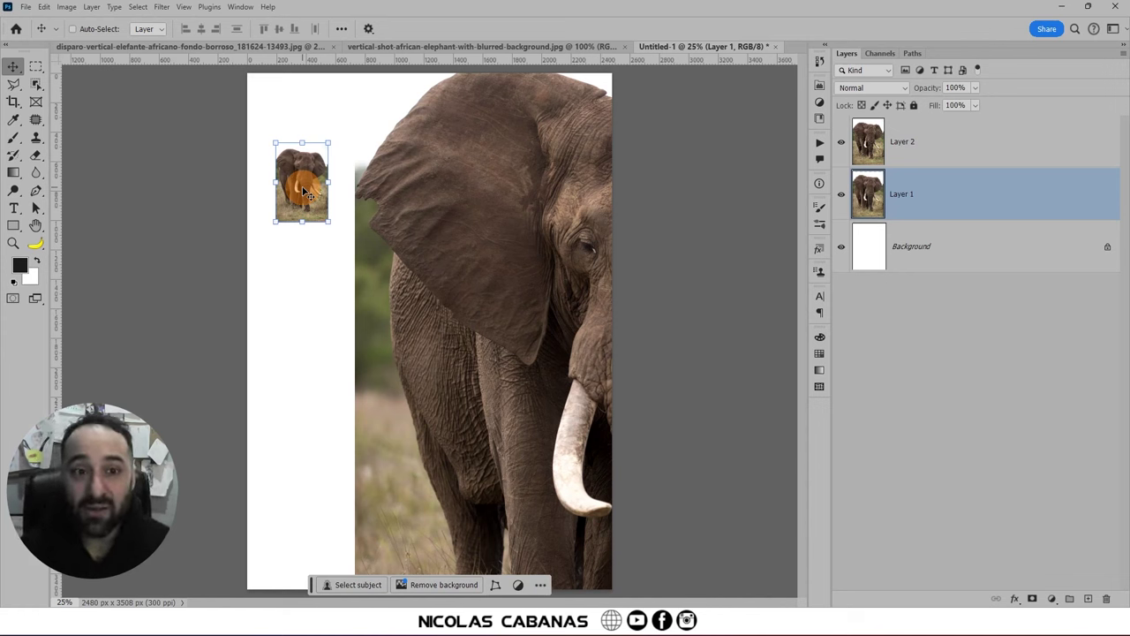
left_click(902, 155)
mouse_move(479, 227)
left_mouse_down()
mouse_move(459, 265)
mouse_move(487, 242)
left_mouse_up()
left_click(891, 205)
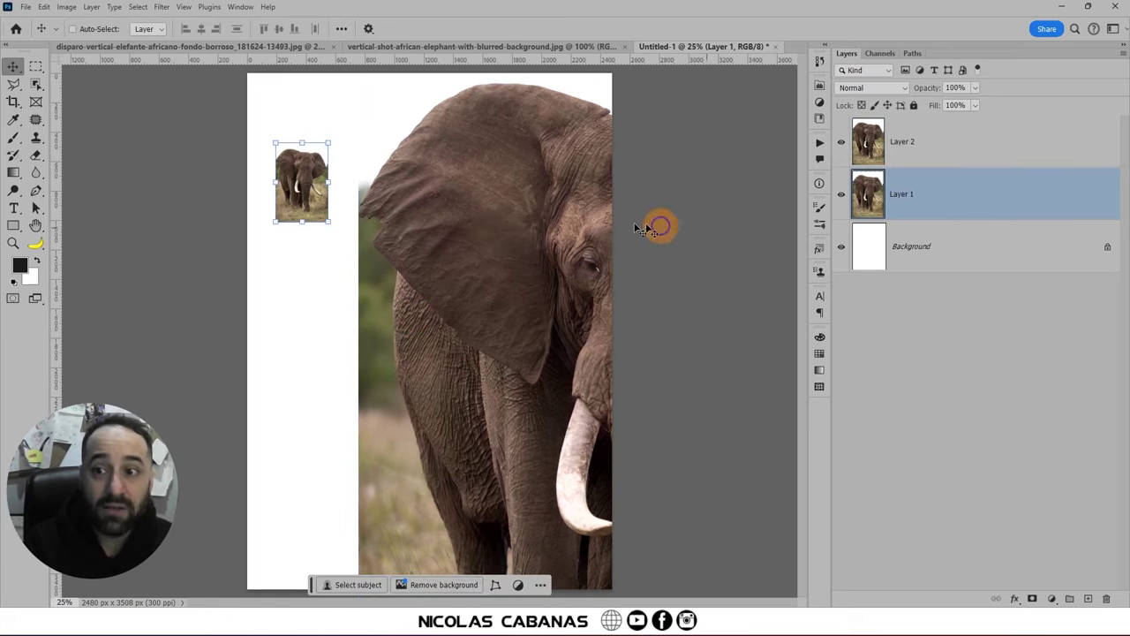
left_click_drag(323, 192, 308, 218)
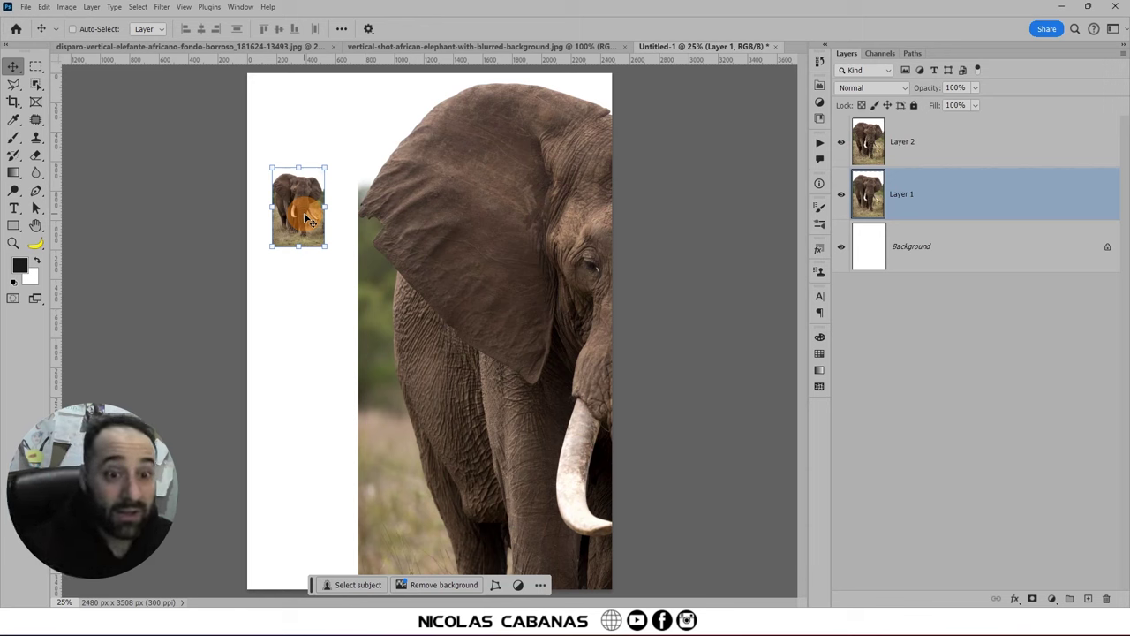
Step: Enlarge the small elephant to about 436%, then undo the move and scaling
mouse_move(323, 245)
left_mouse_down()
mouse_move(430, 384)
mouse_move(421, 370)
left_mouse_up()
left_click(668, 29)
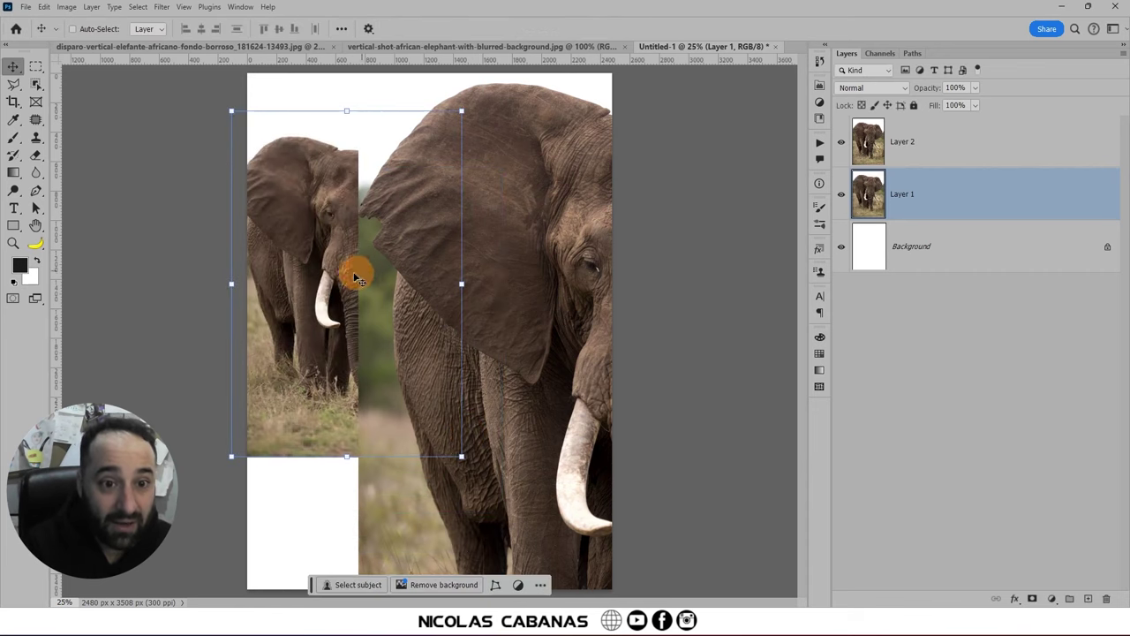
left_click_drag(360, 276, 319, 331)
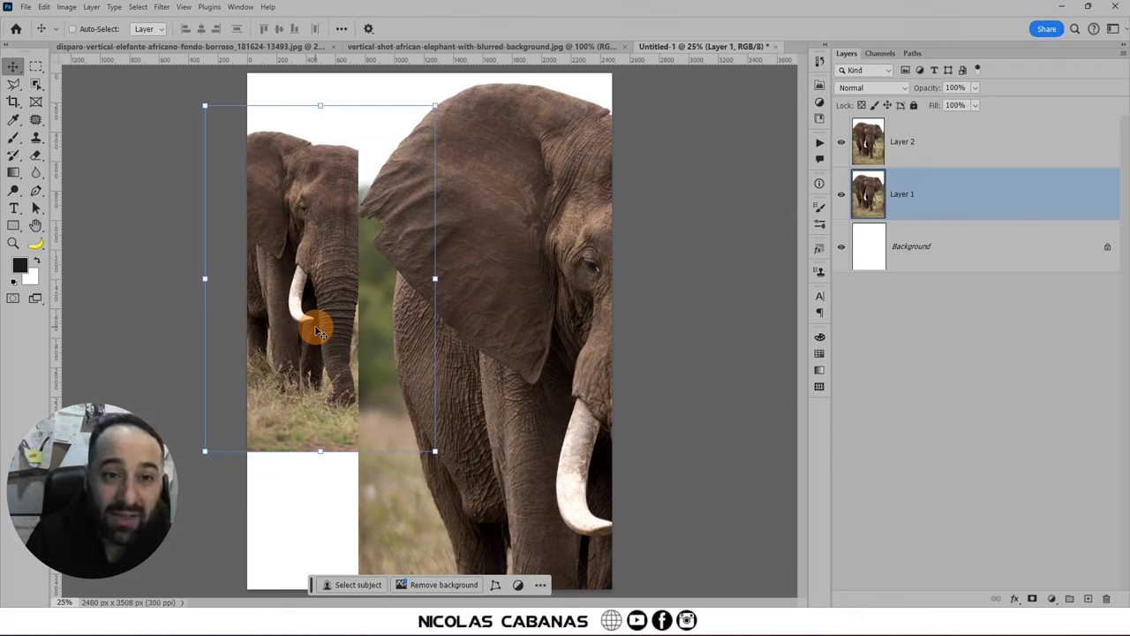
key("ctrl+z")
key("ctrl+z")
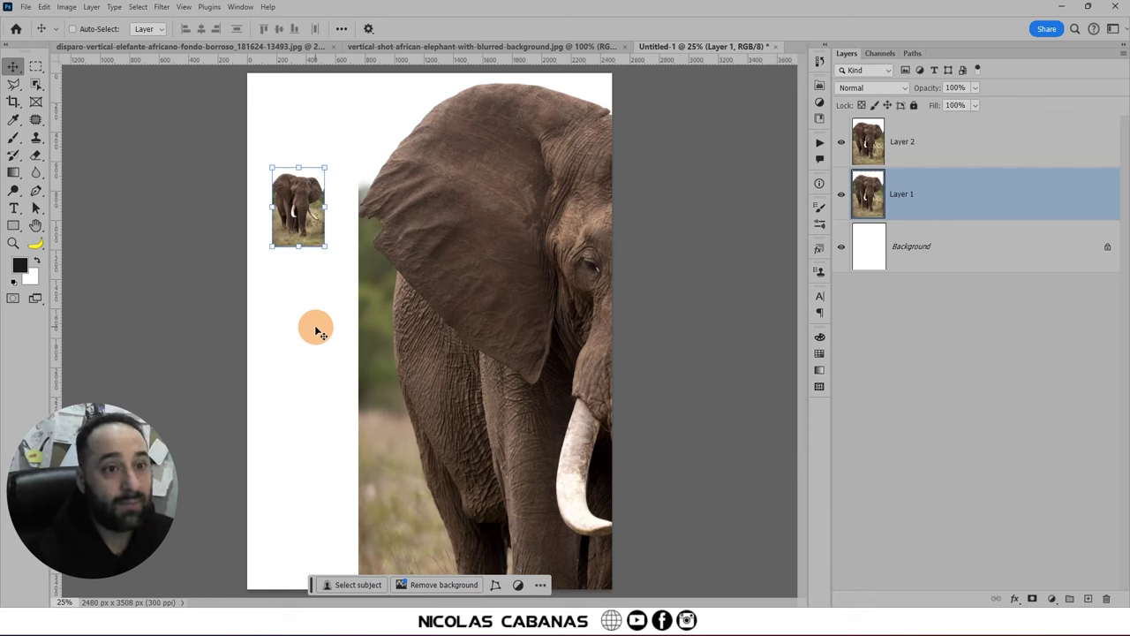
left_click(199, 49)
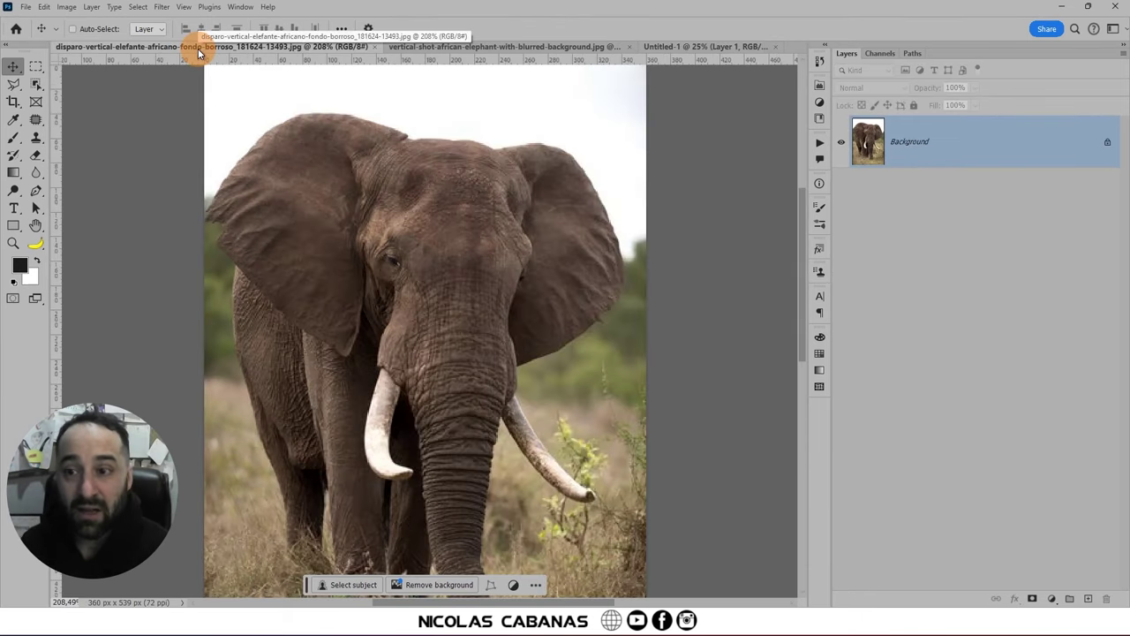
key("ctrl+0")
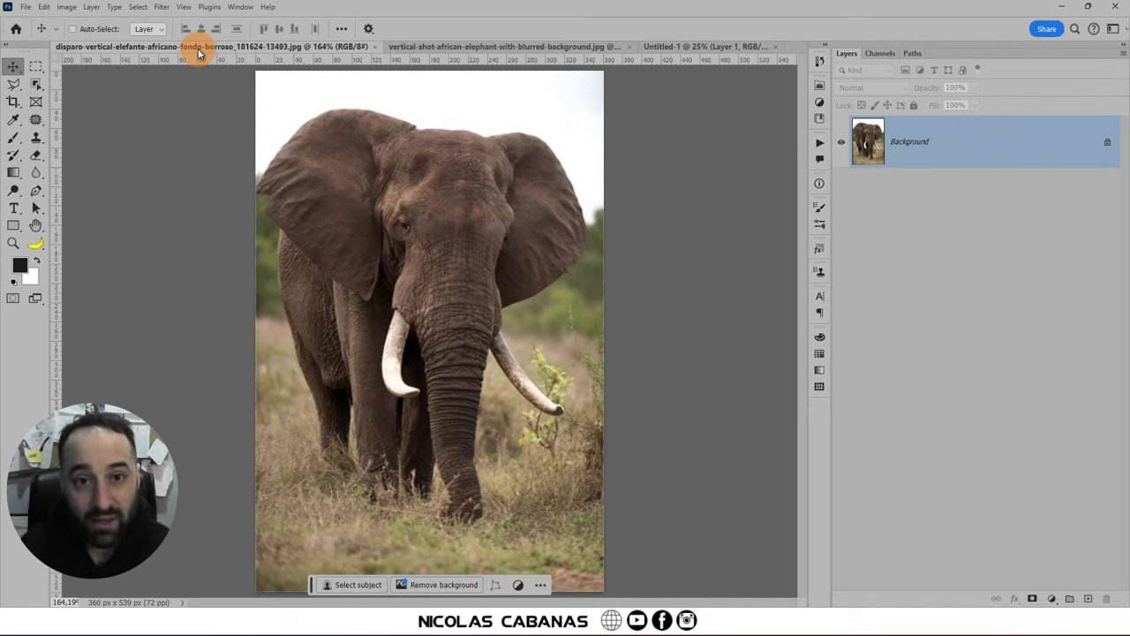
left_click(501, 49)
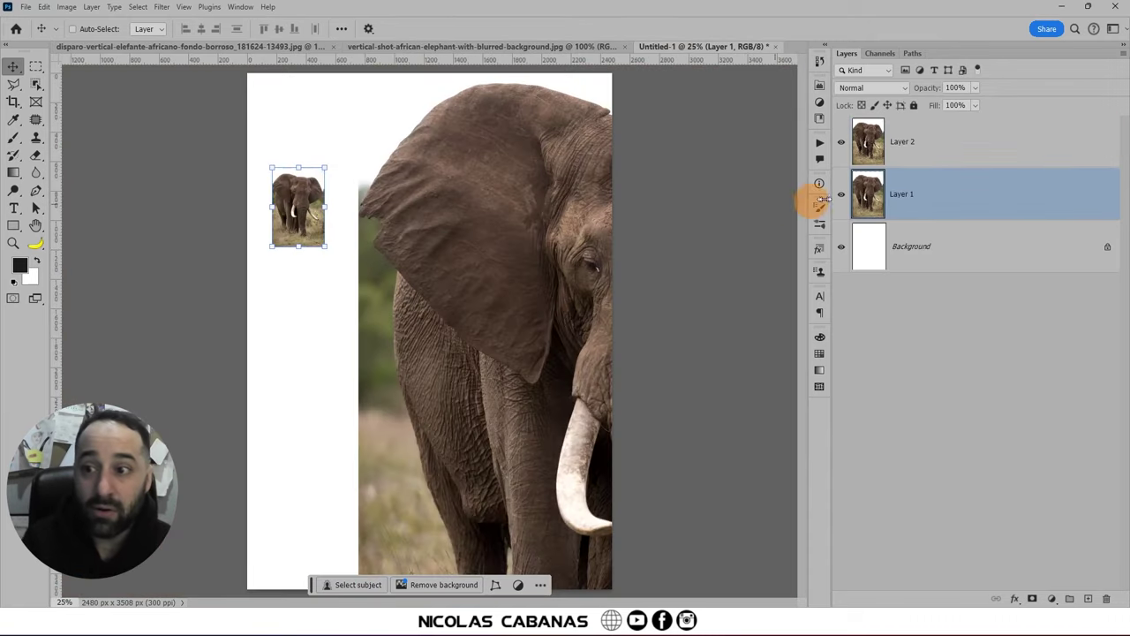
mouse_move(683, 54)
left_mouse_down()
mouse_move(365, 243)
mouse_move(446, 313)
left_mouse_up()
Step: Scale the large elephant on Layer 2 to 62.7% so it fits inside the A4 page
scroll(494, 389, "down", 2)
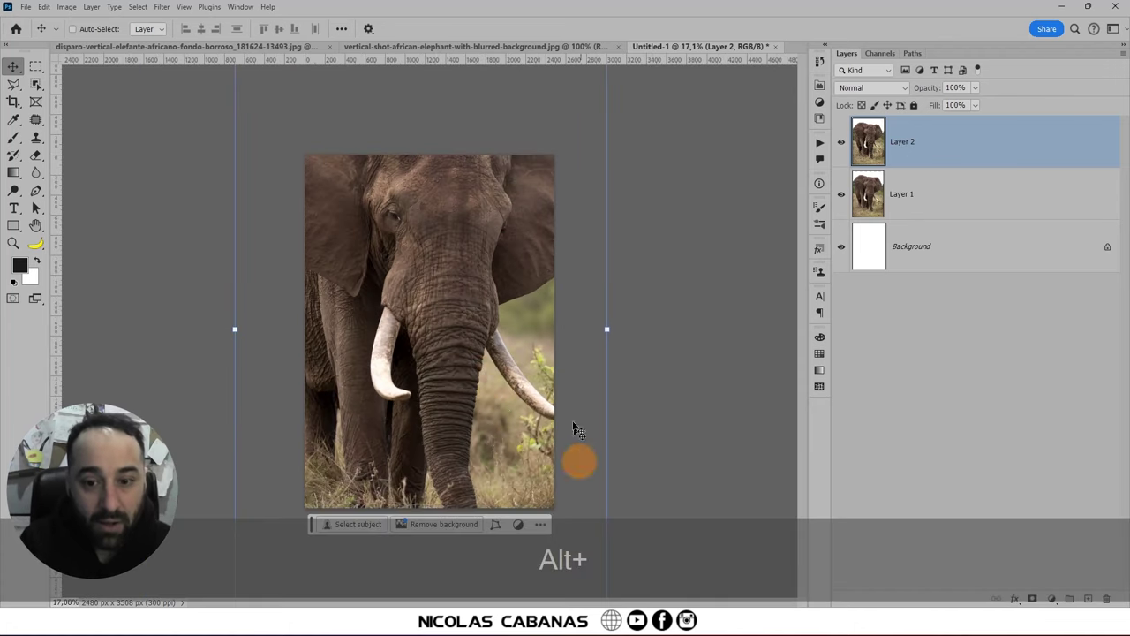
left_click_drag(609, 331, 472, 323)
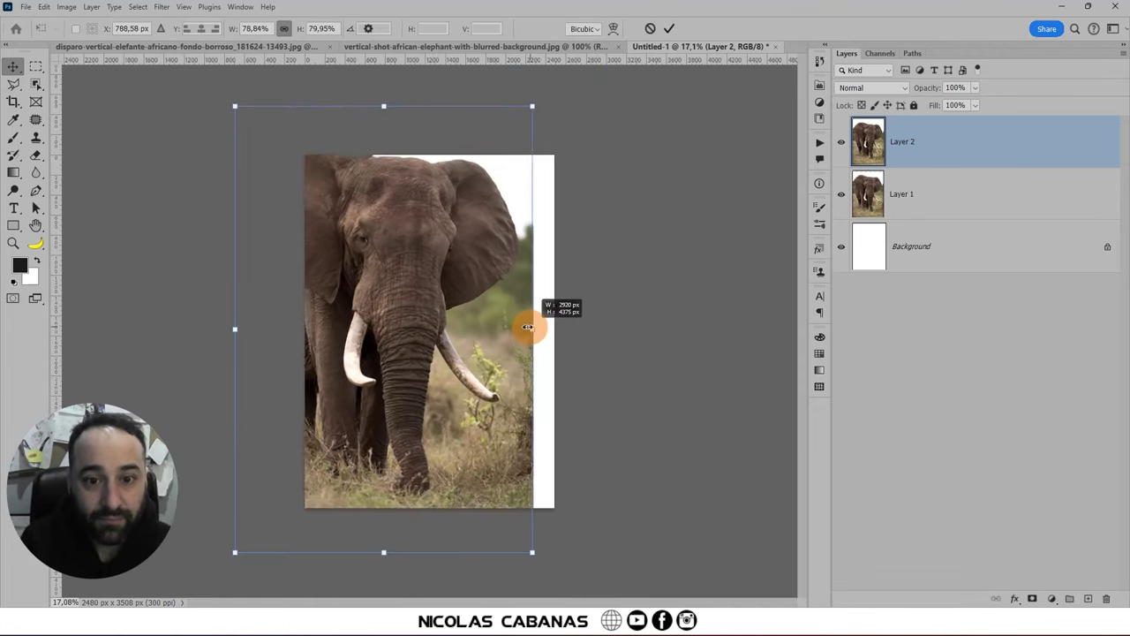
left_click_drag(384, 331, 455, 342)
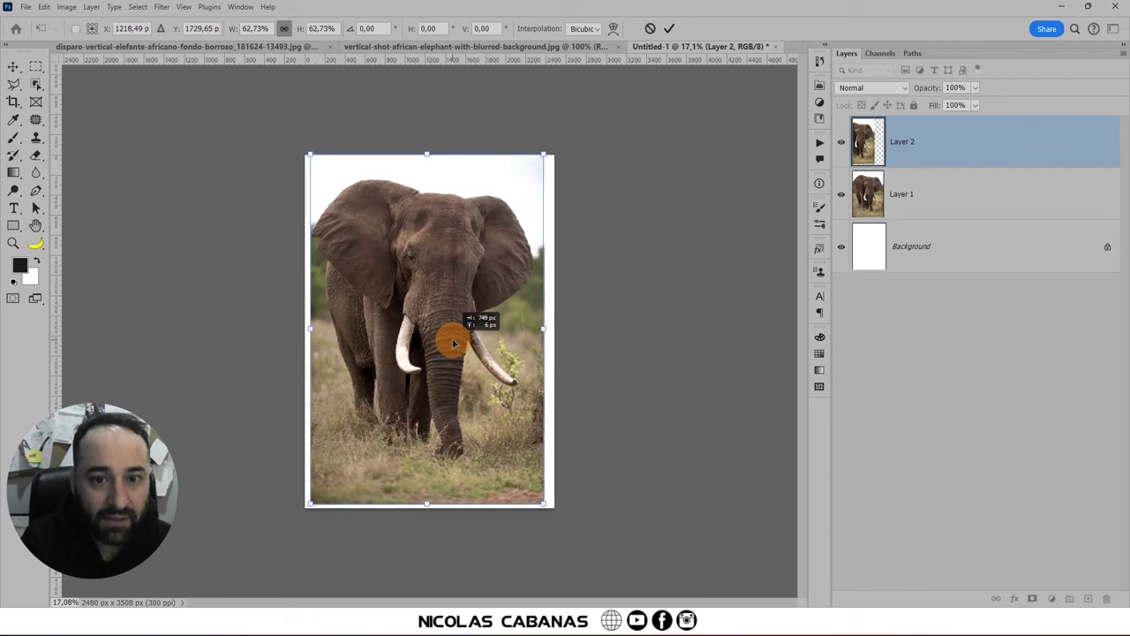
left_click(673, 27)
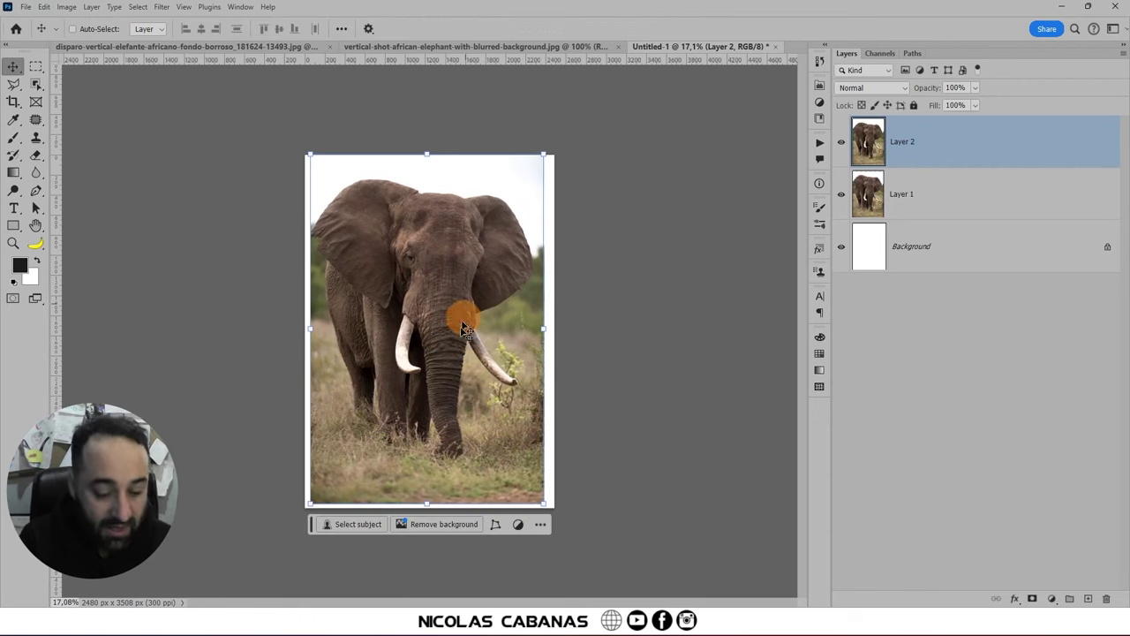
Step: Hide Layer 2 and move the small elephant on Layer 1 near the page centre
scroll(408, 362, "up", 2)
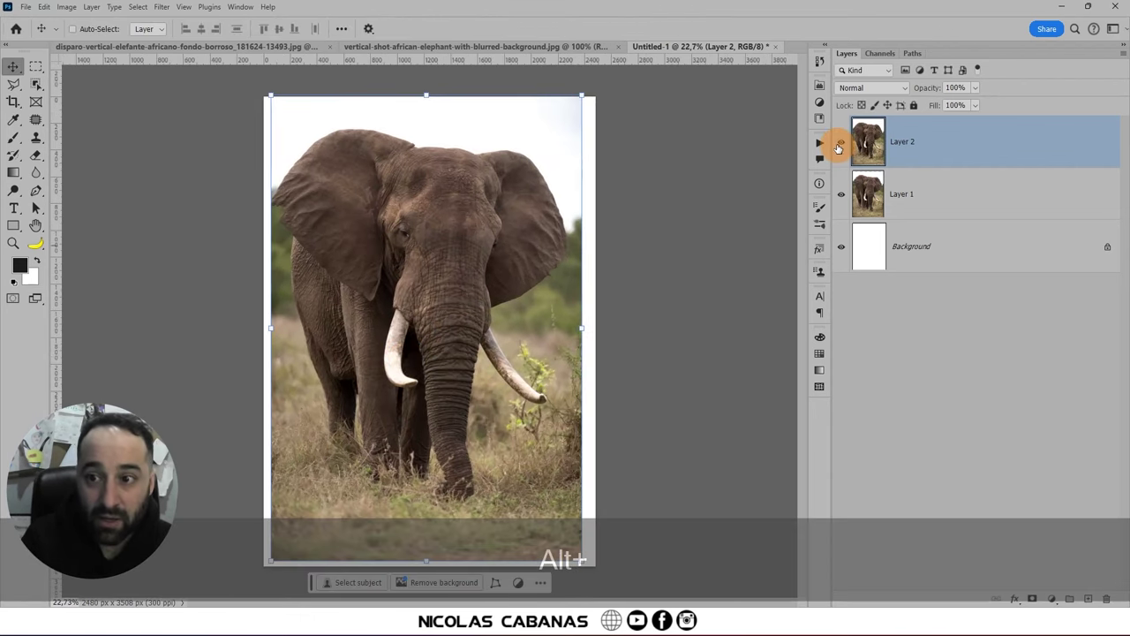
left_click(840, 141)
left_click(900, 196)
left_click_drag(327, 241, 448, 275)
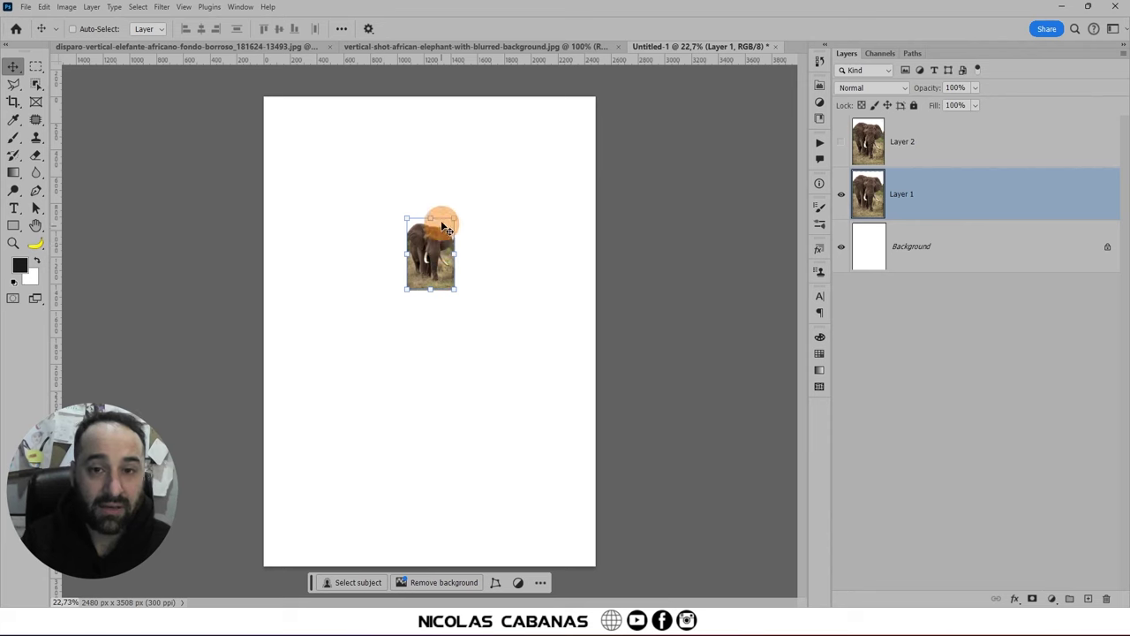
Step: Switch to the original 3704 × 5549 px elephant photo's document at 100%
left_click(282, 53)
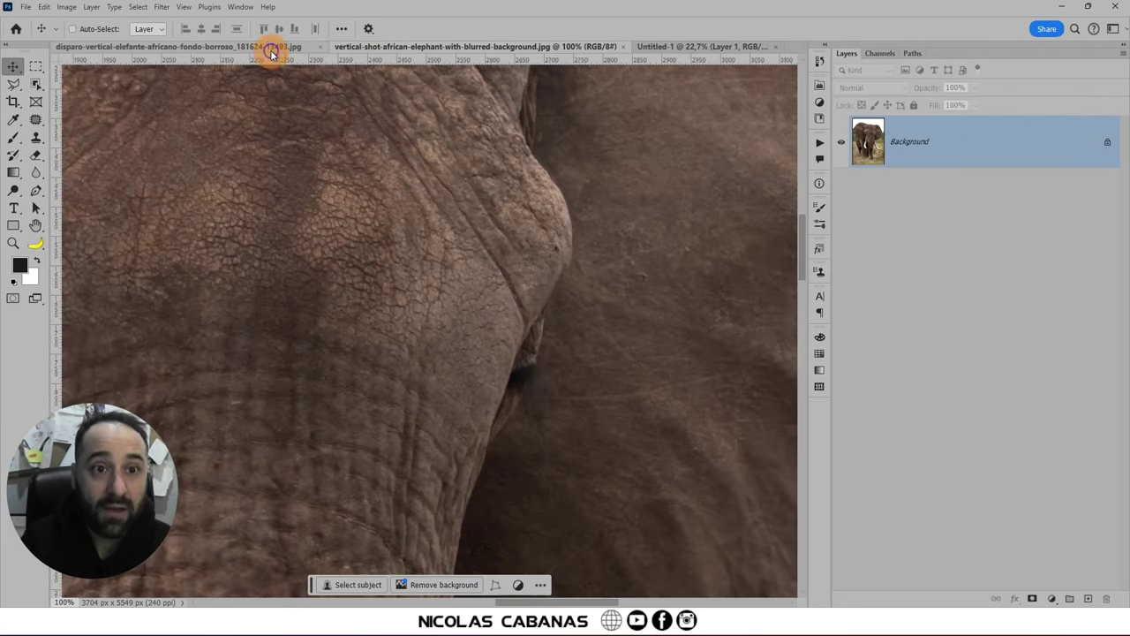